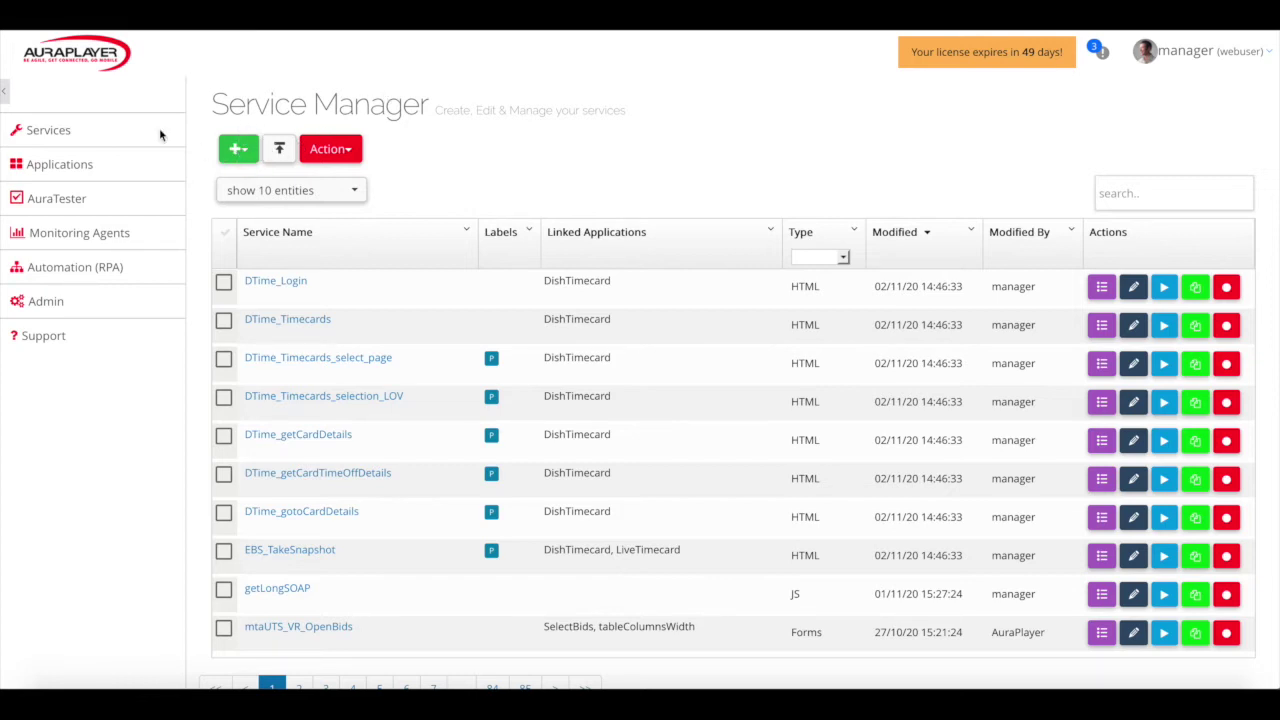
Begin recording a new Forms service named test_createSalesOrder on the pasted sales order form URL
left_click(237, 150)
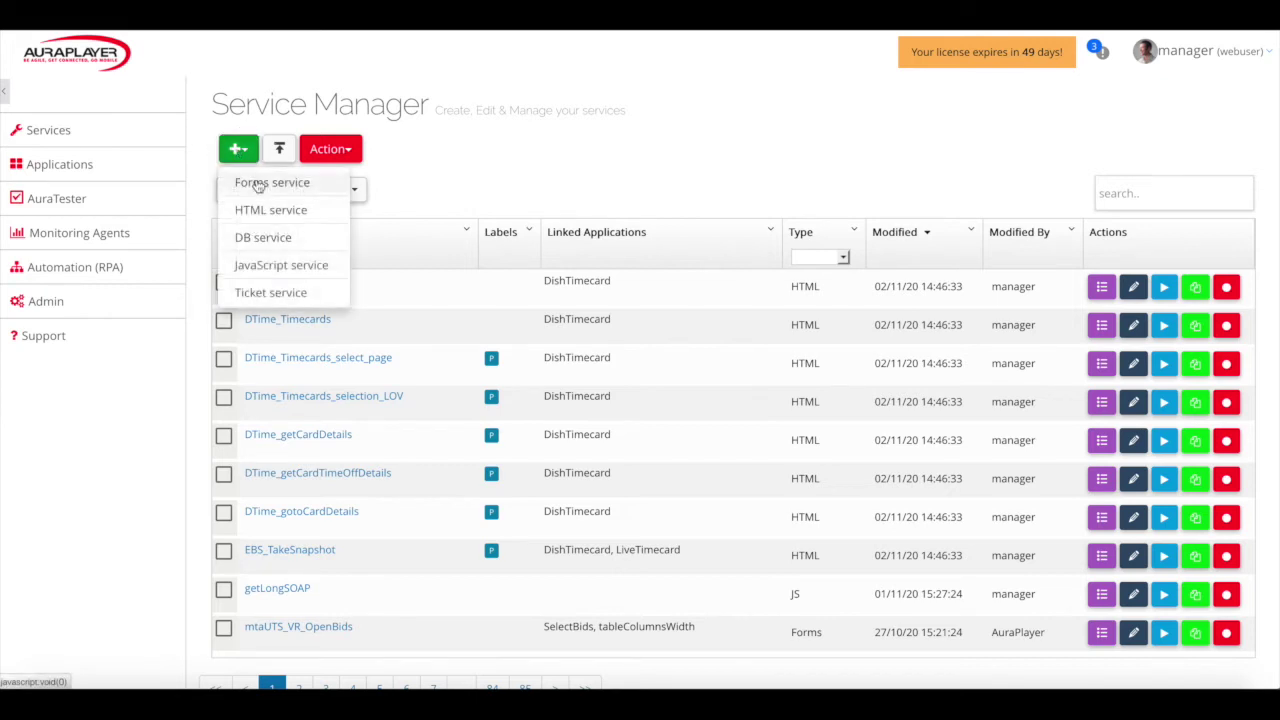
left_click(257, 184)
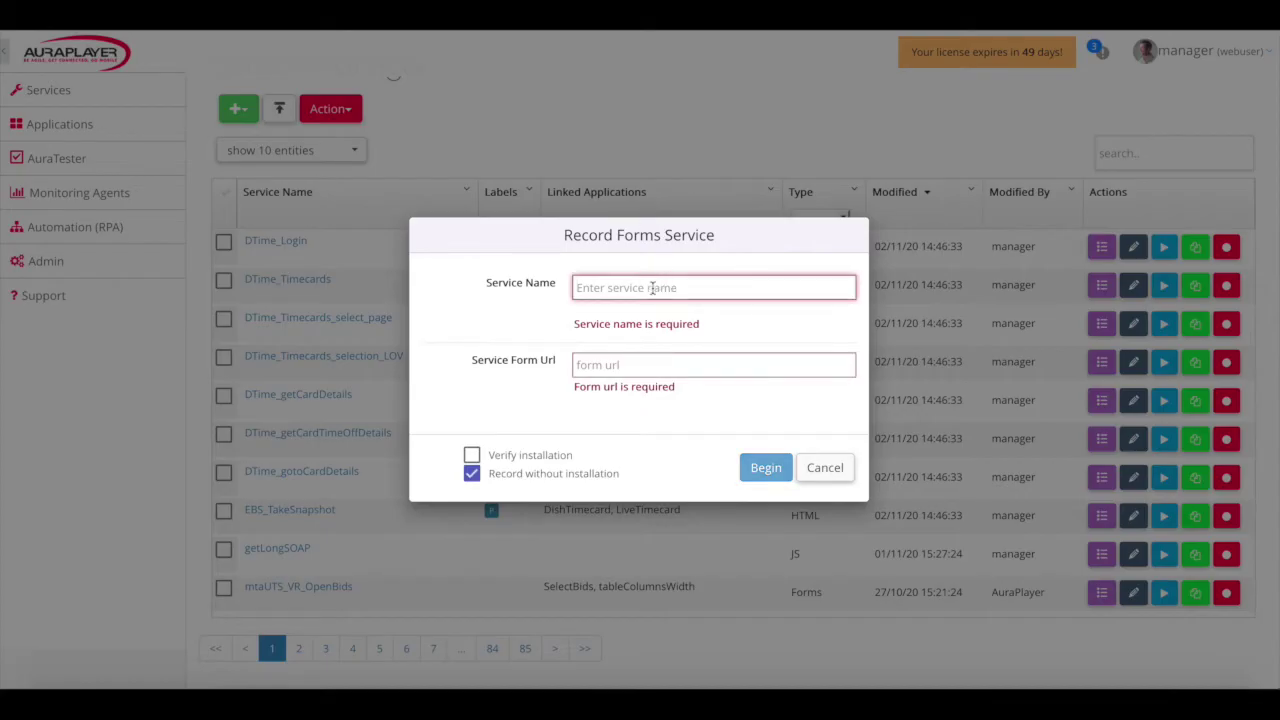
type("test ")
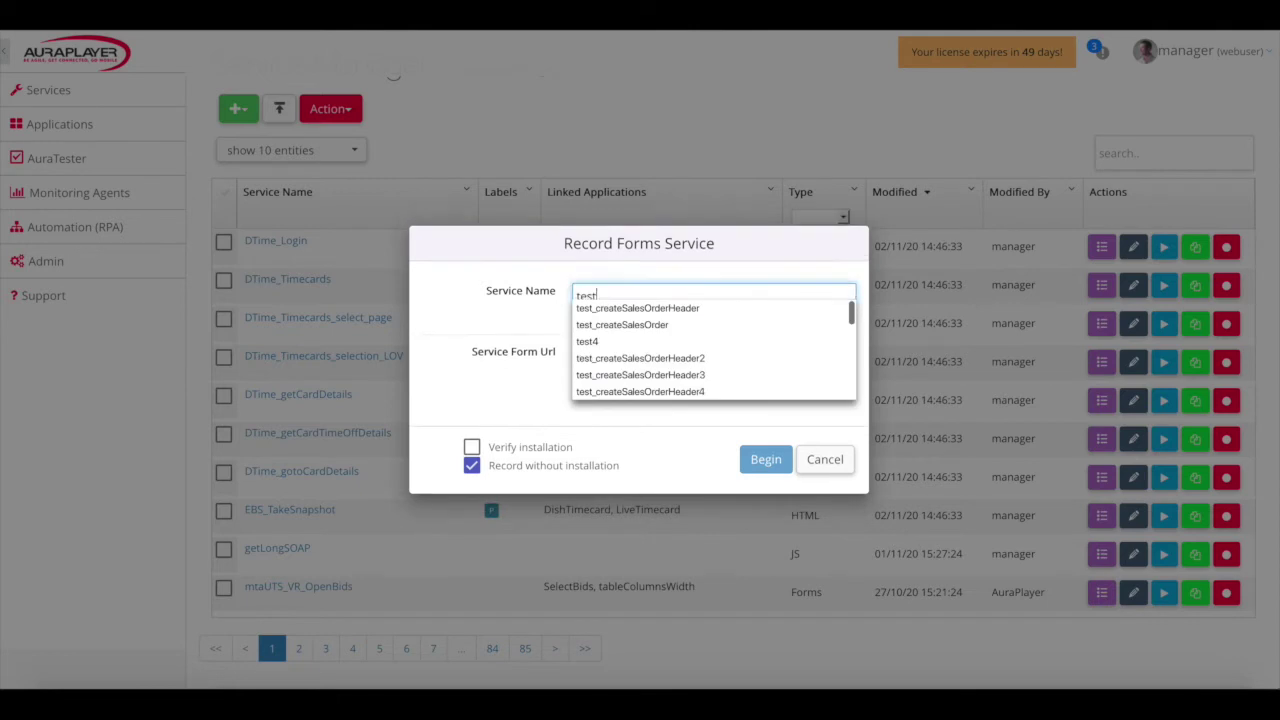
type("_createS")
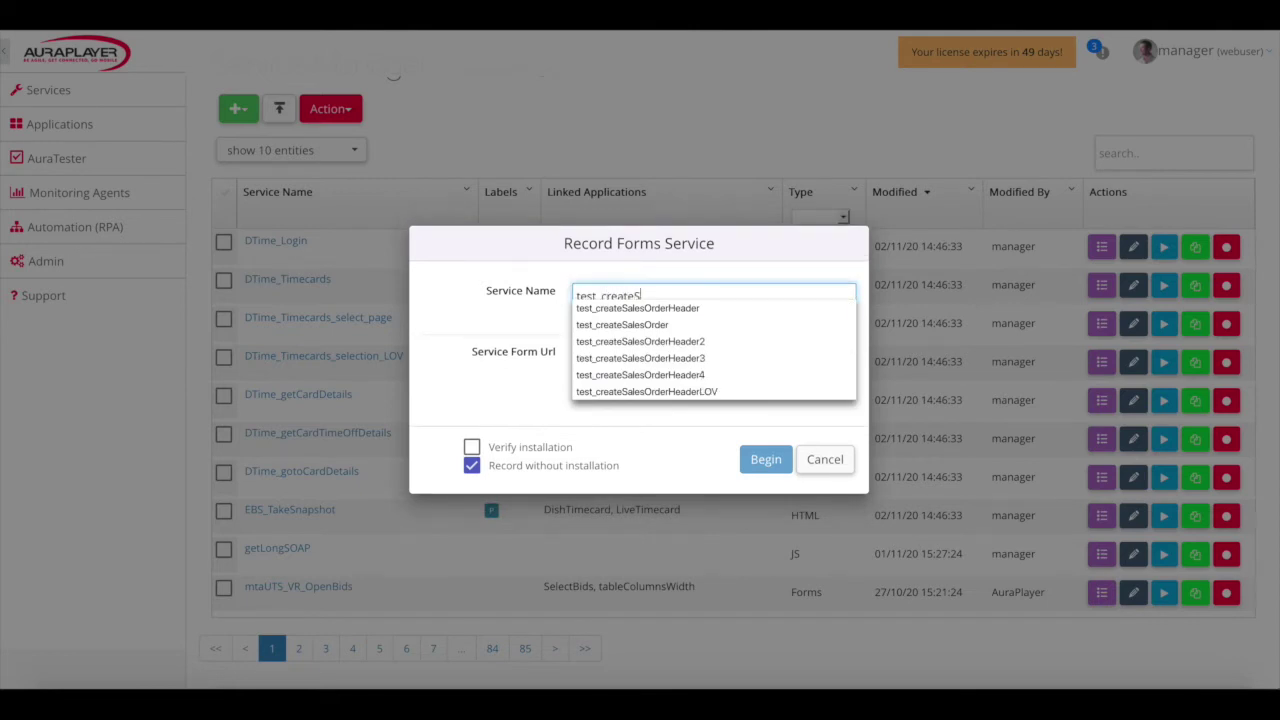
type("alesOrder")
key("Tab")
key("ctrl+v")
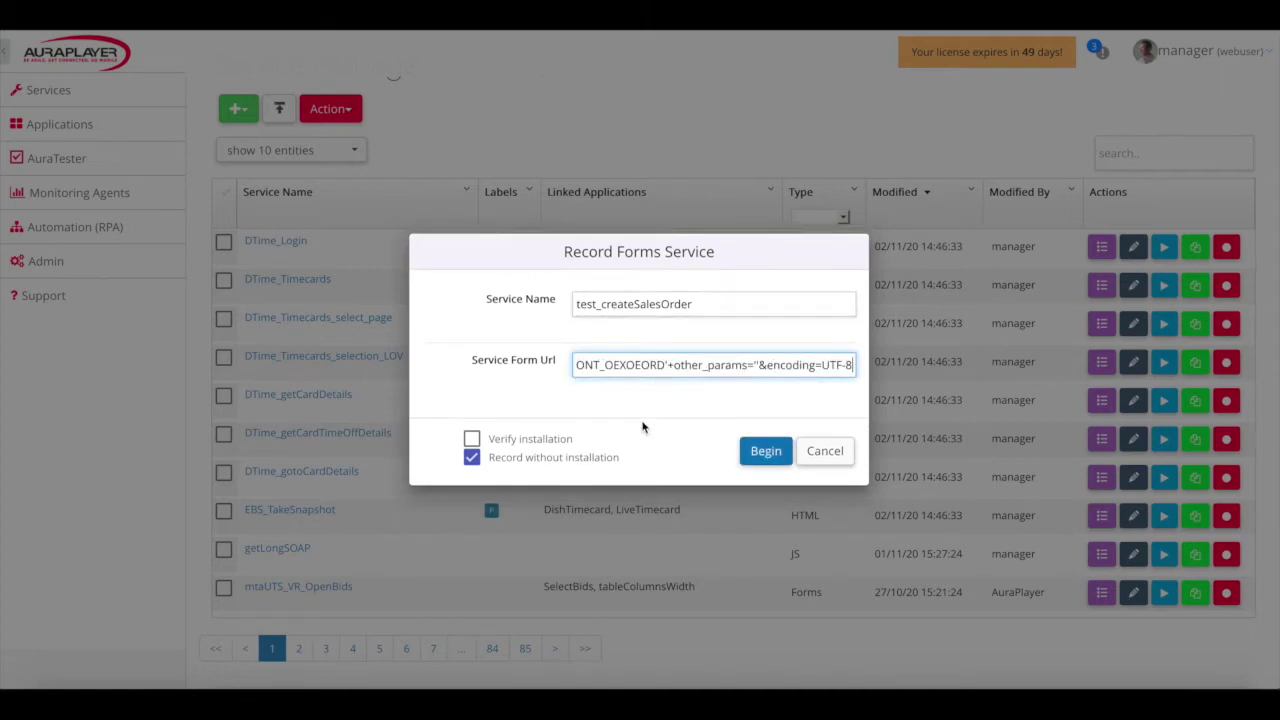
left_click(762, 458)
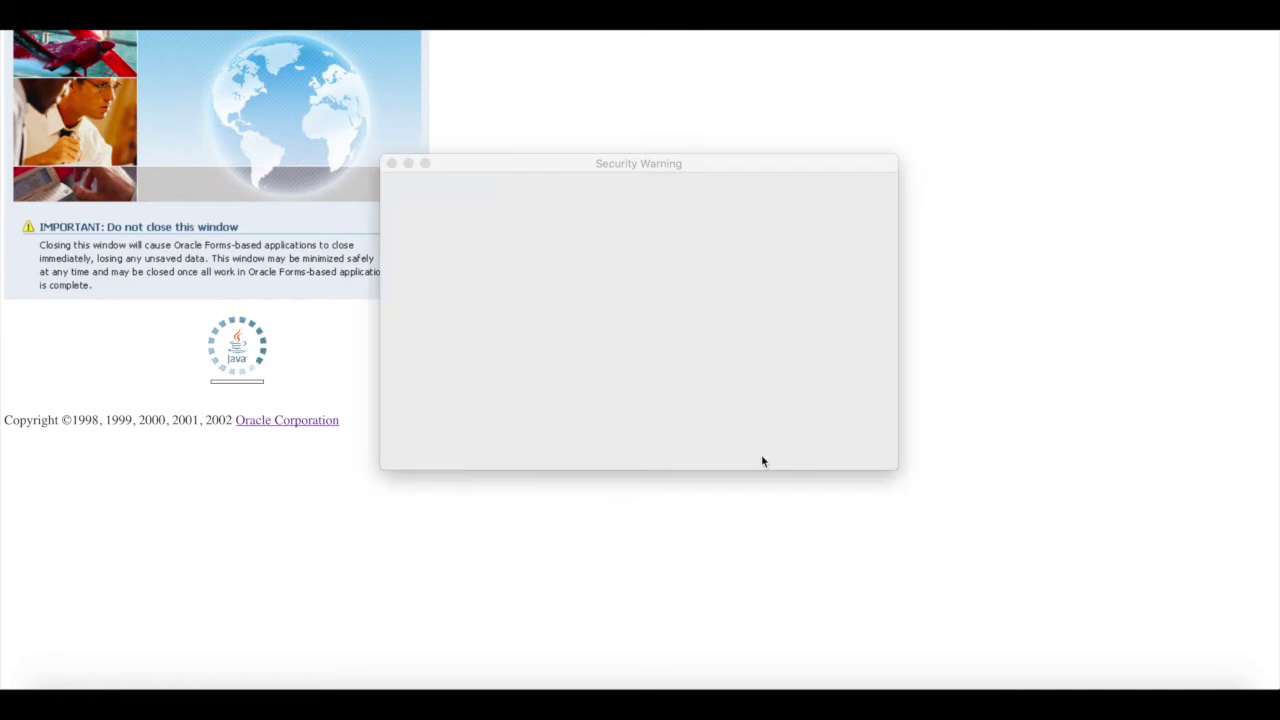
Accept the security risk and run the Oracle application
left_click(418, 438)
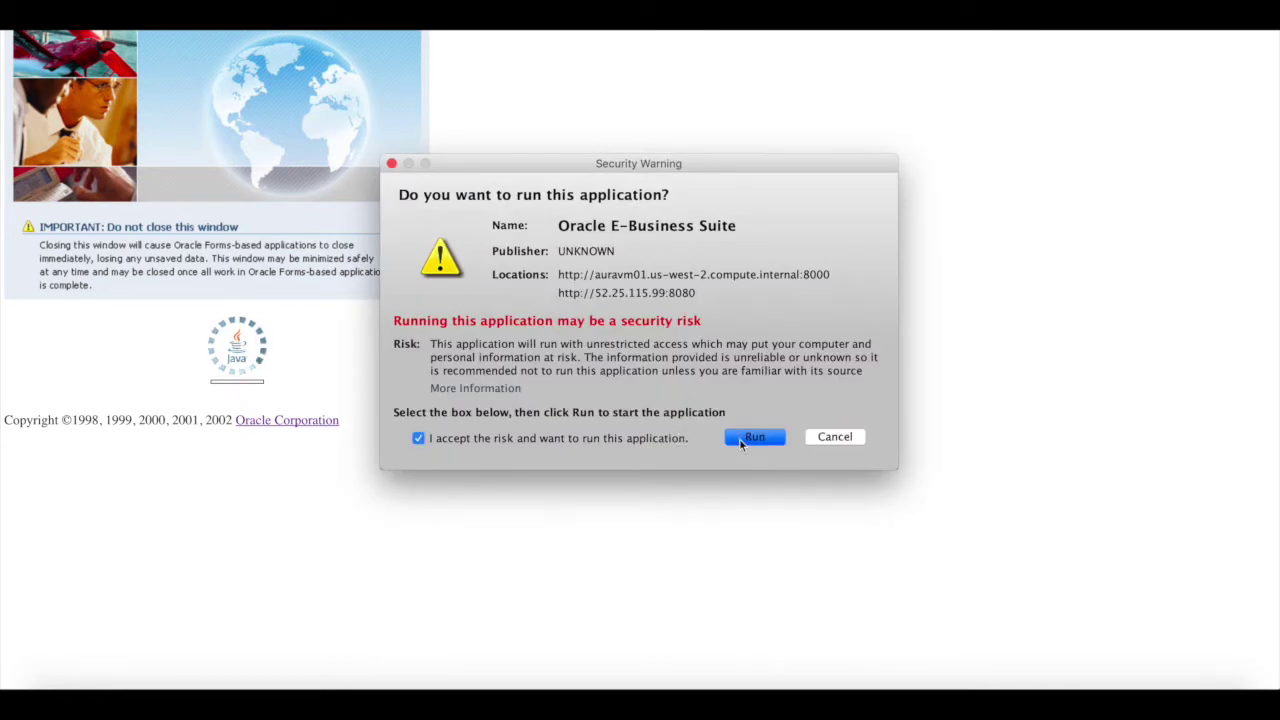
left_click(745, 440)
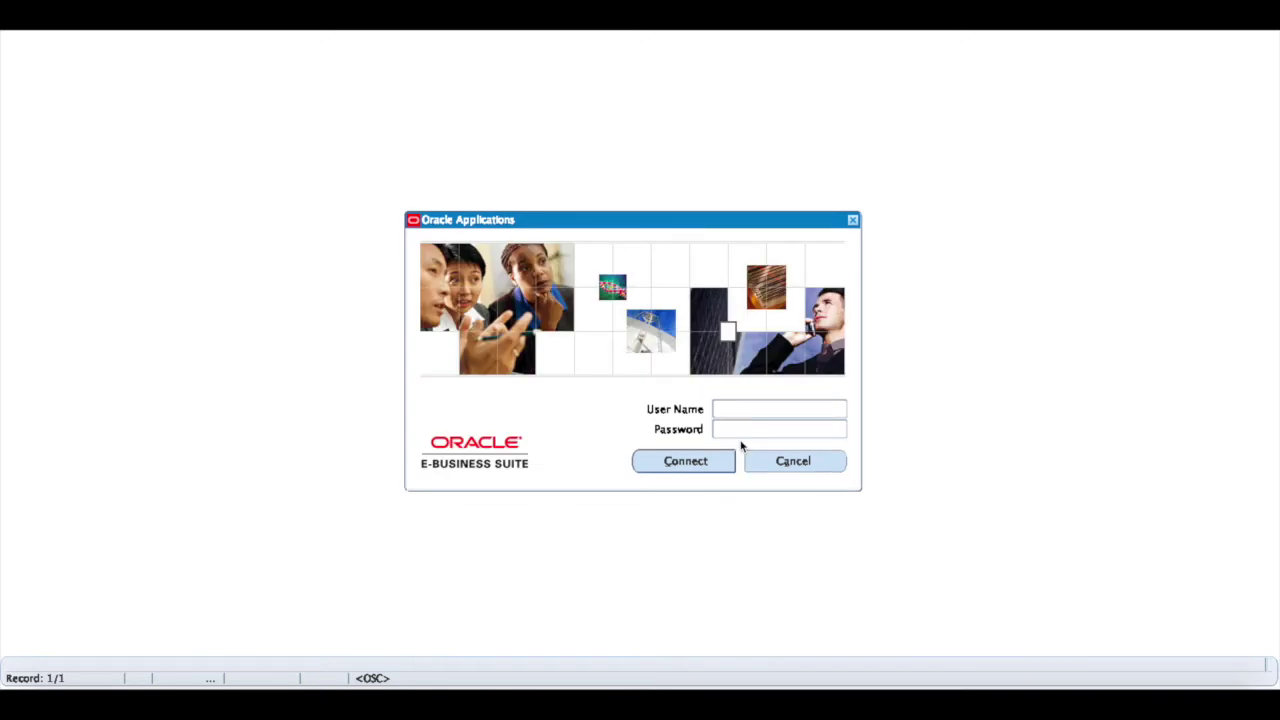
Sign in to Oracle Applications as user OPERATIONS with the account password
type("OPERATIONS")
key("Tab")
type("welcom")
key("Return")
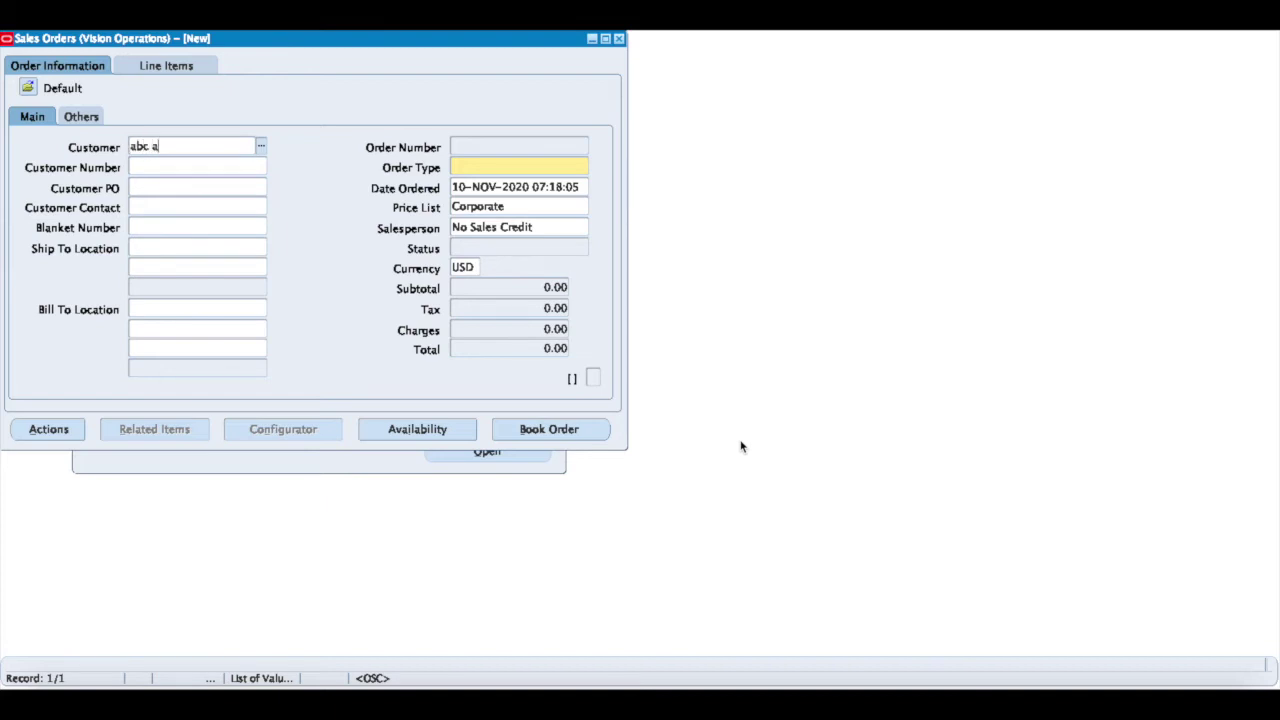
Resolve the customer to ABC Application Software and set the order type to Standard
key("Tab")
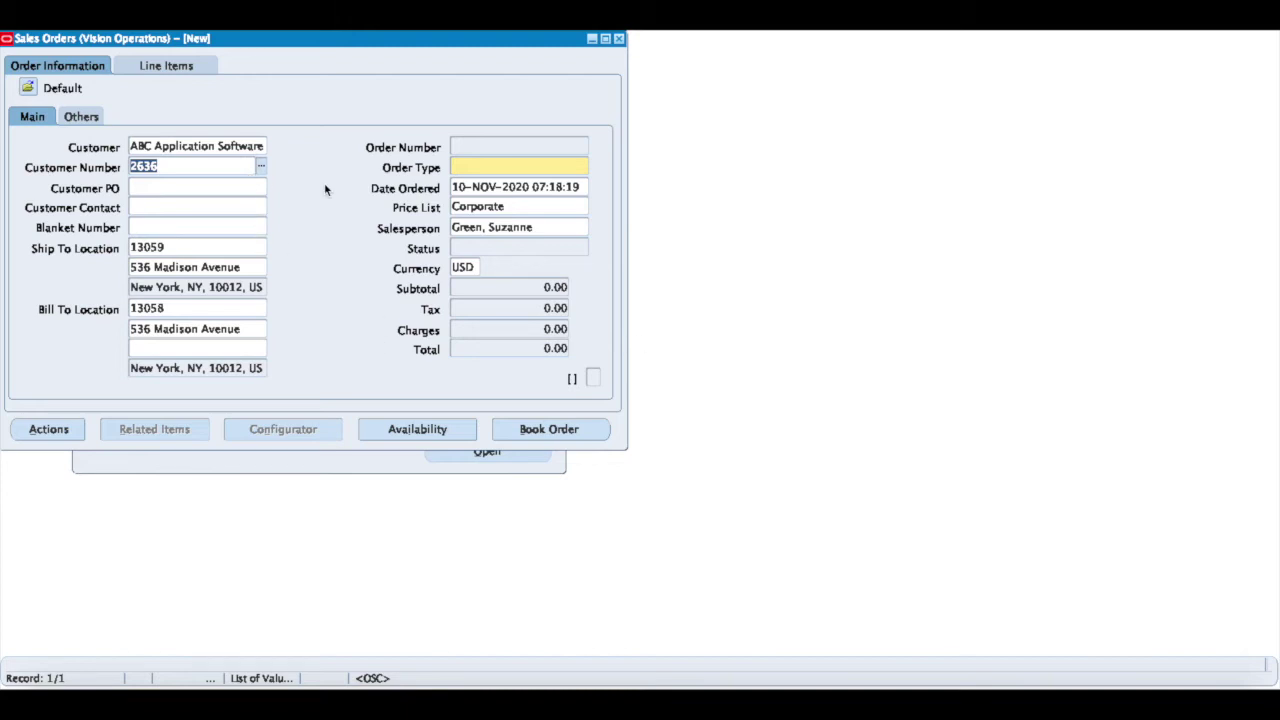
left_click(475, 167)
type("Standard")
key("Tab")
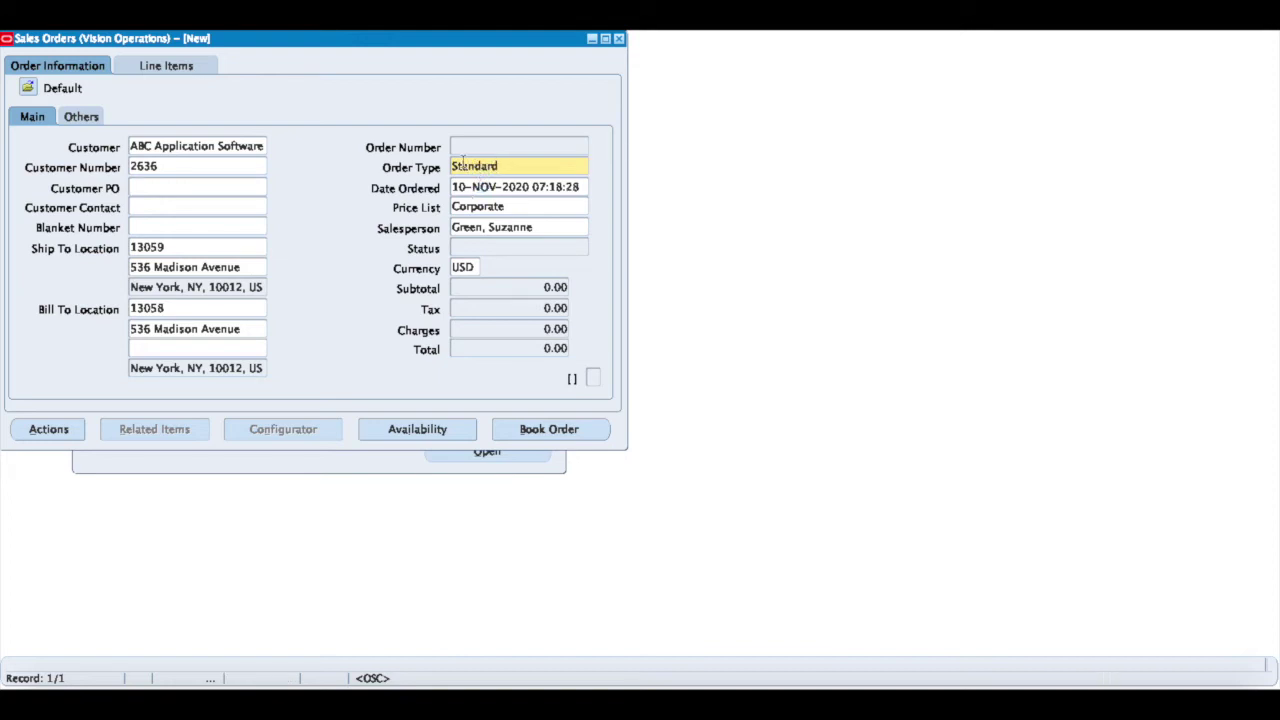
Save the order as number 75975 and show its line items
left_click(469, 186)
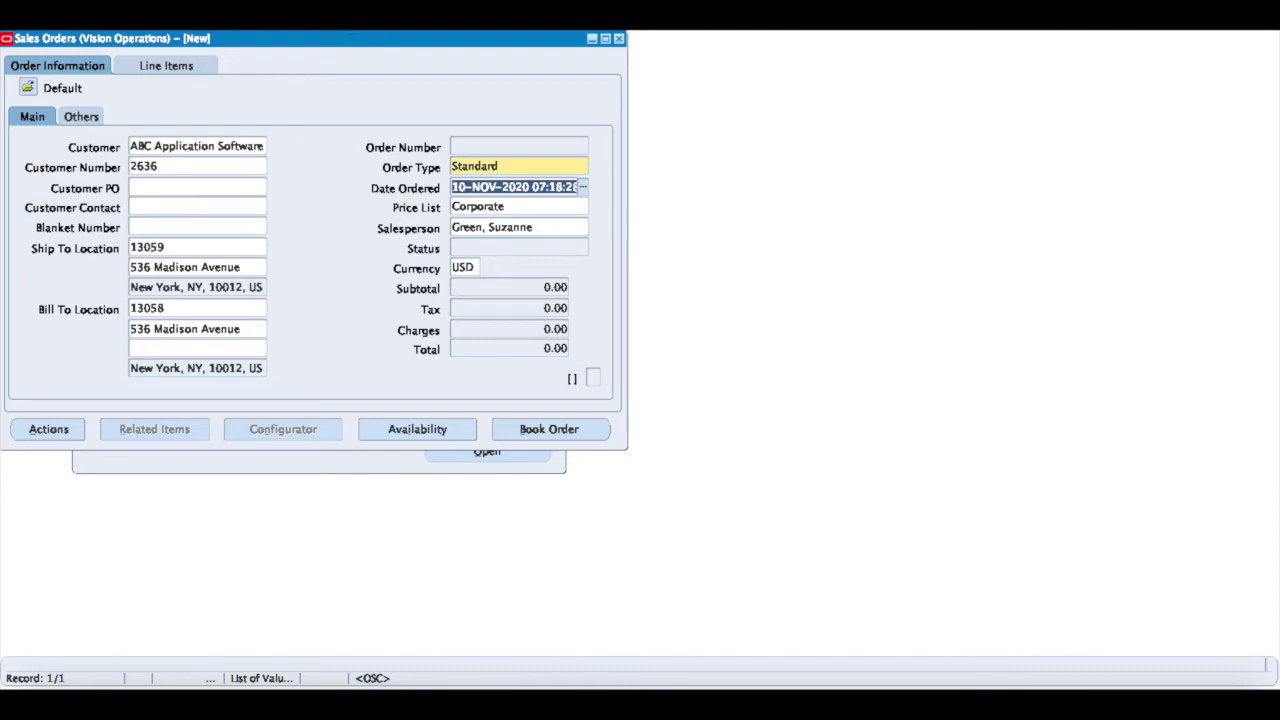
key("ctrl+s")
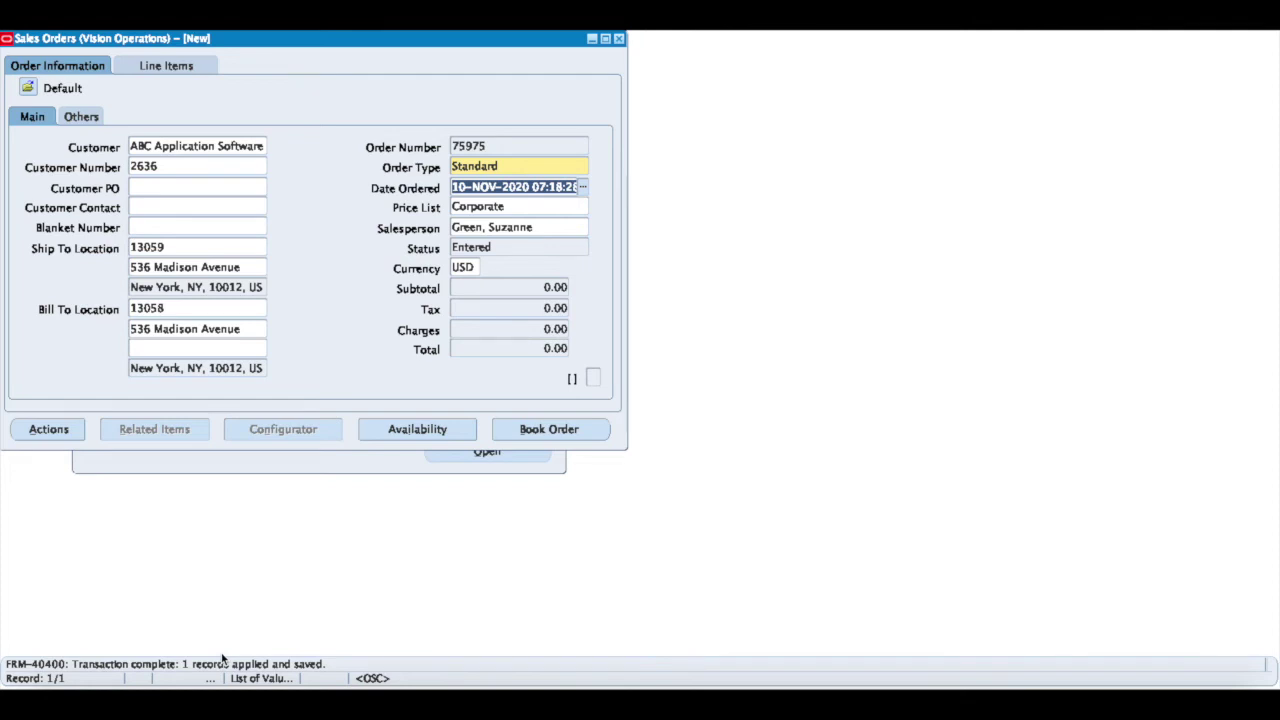
left_click(175, 68)
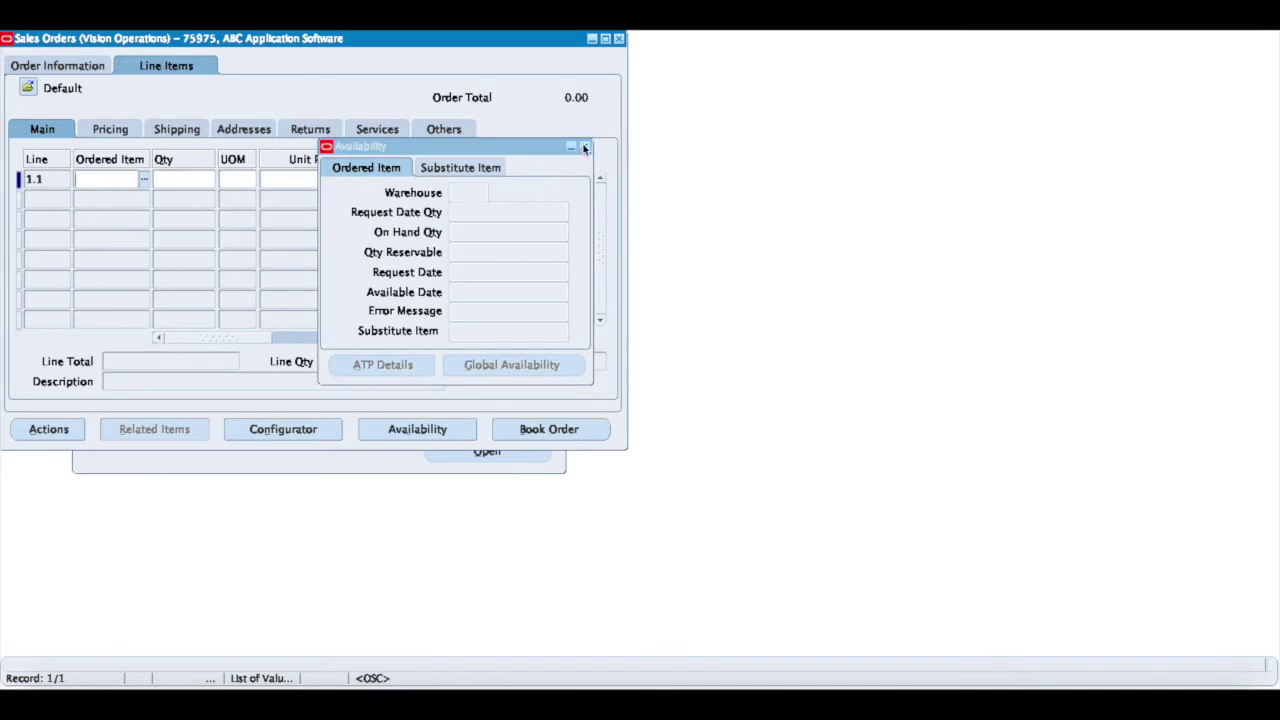
Close Availability and copy item CM86324 from the notes into Ordered Item
left_click(585, 147)
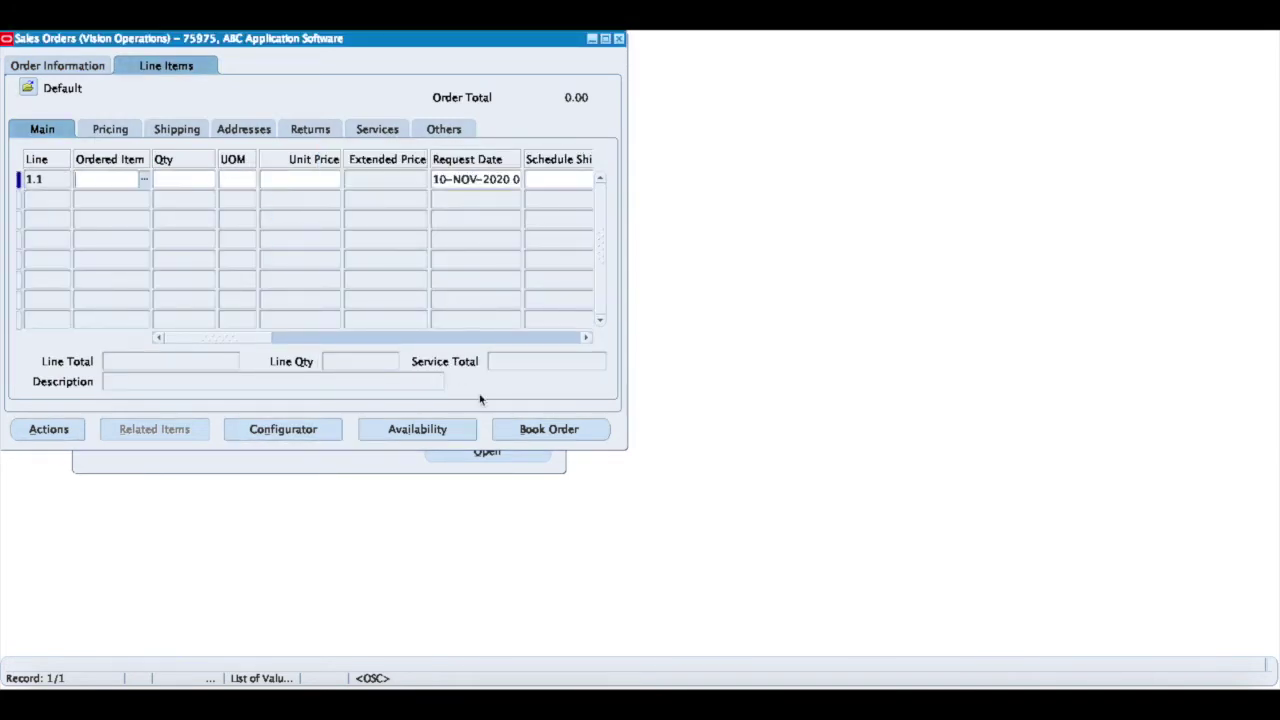
left_click(426, 680)
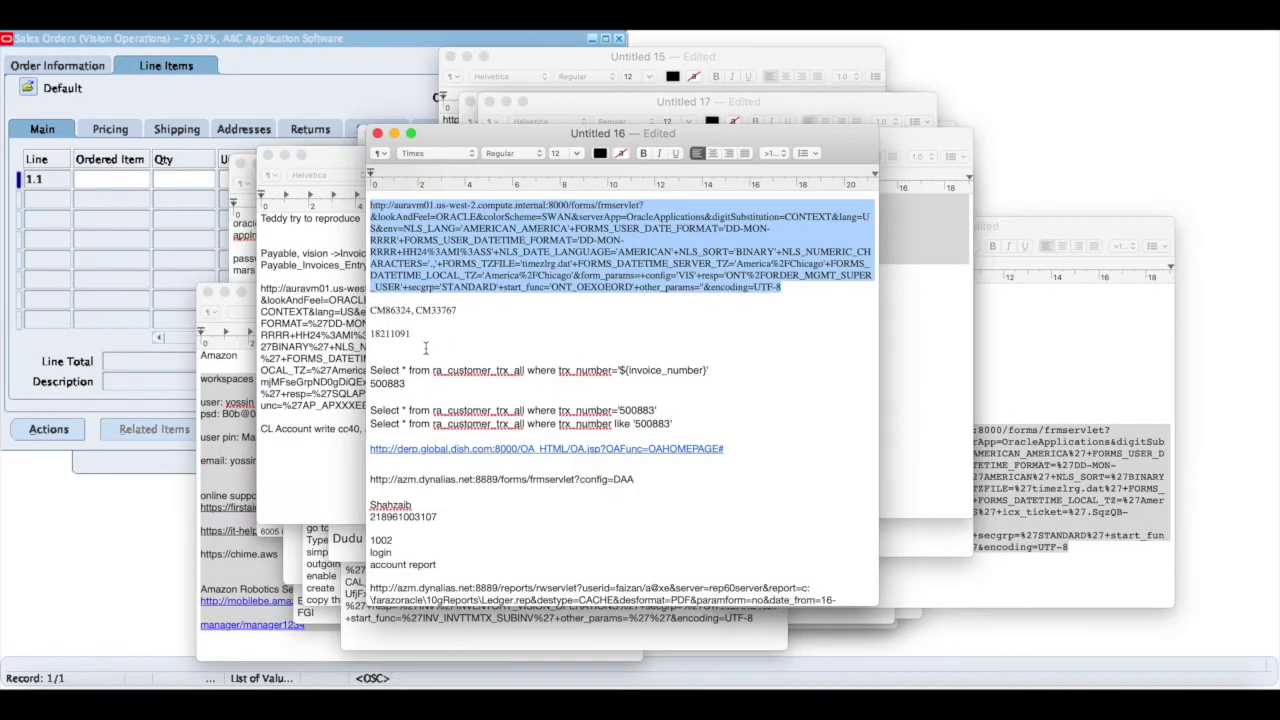
double_click(393, 312)
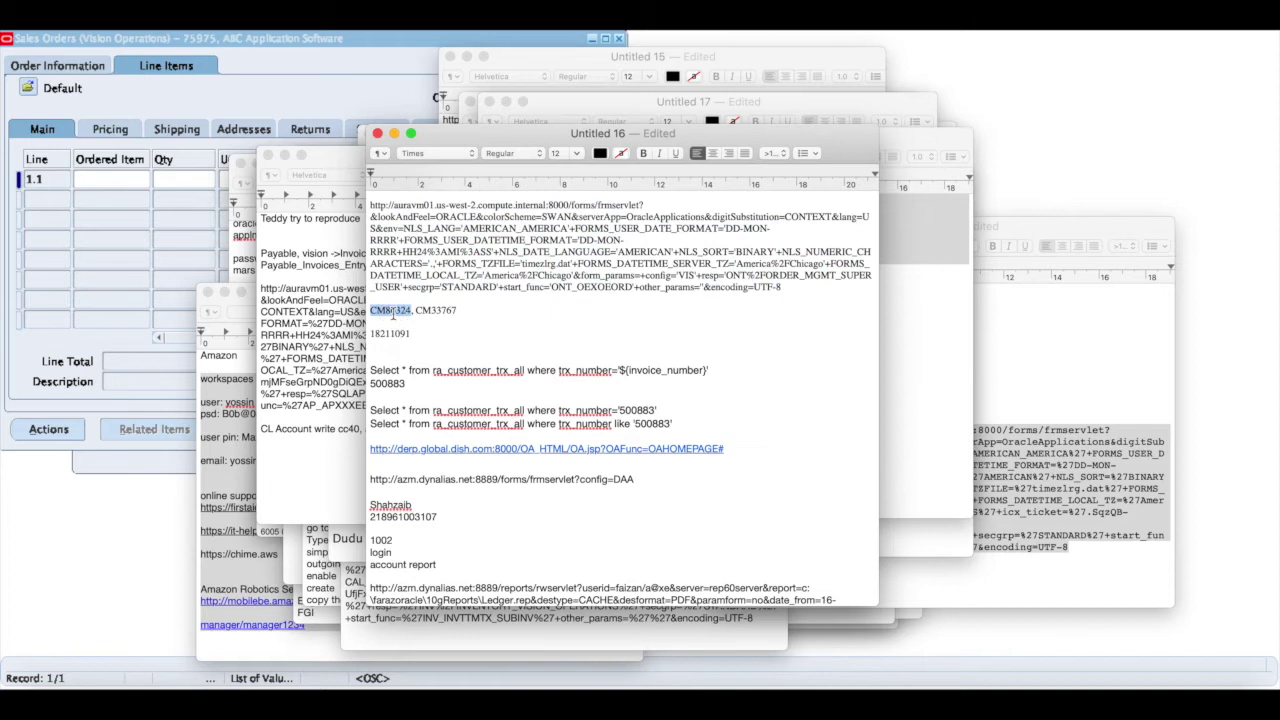
key("super+c")
left_click(104, 179)
key("super+v")
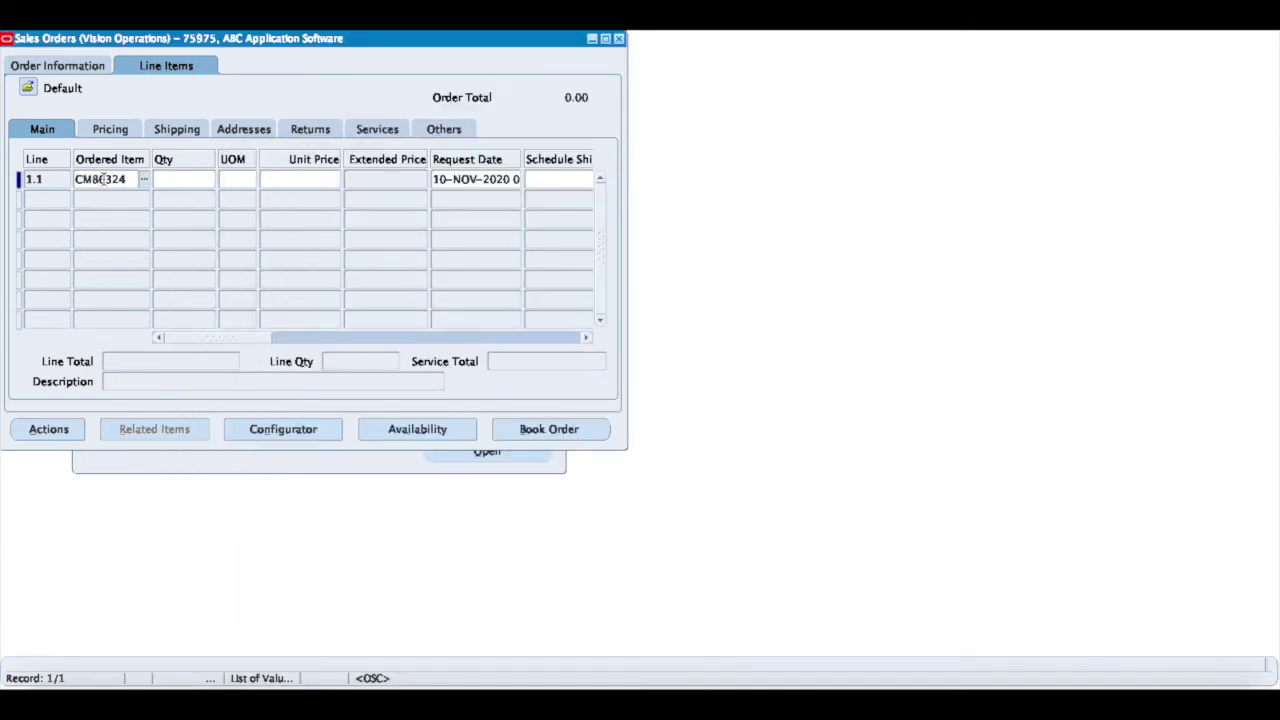
Set quantity 1 and request date 11-NOV-2020 on line 1.1, then save it
key("Tab")
type("1")
key("Tab")
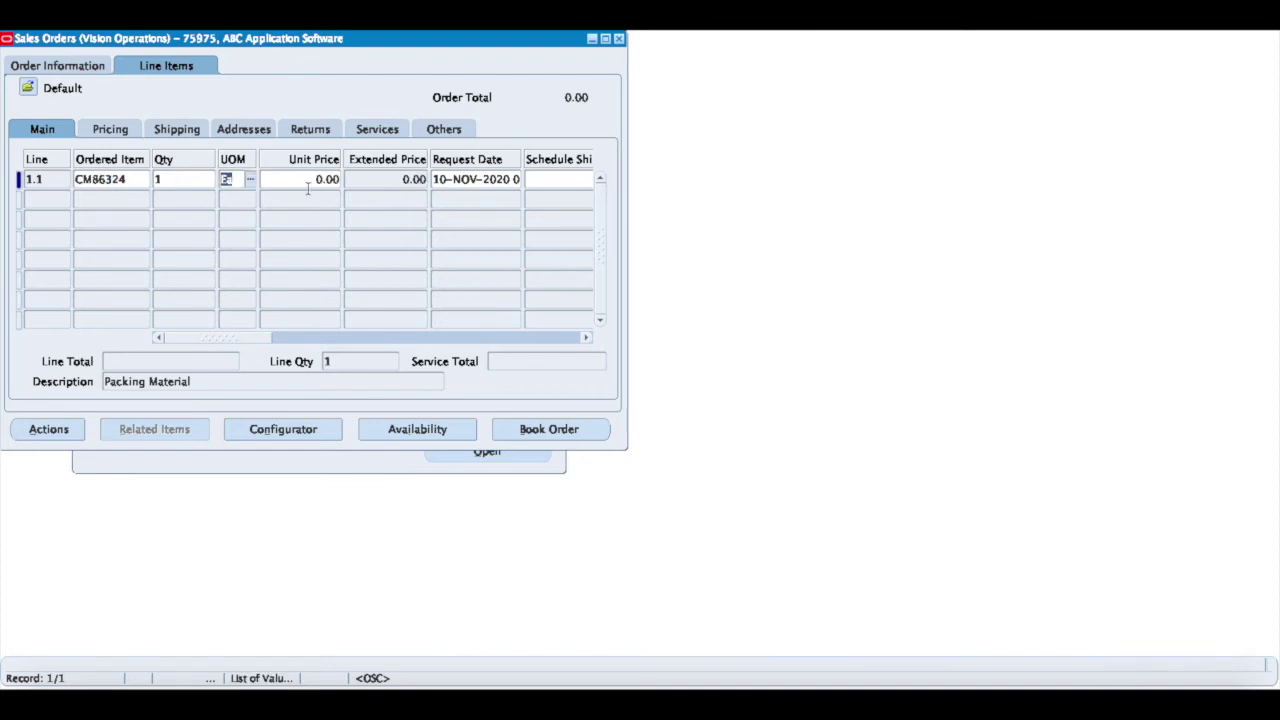
left_click(452, 178)
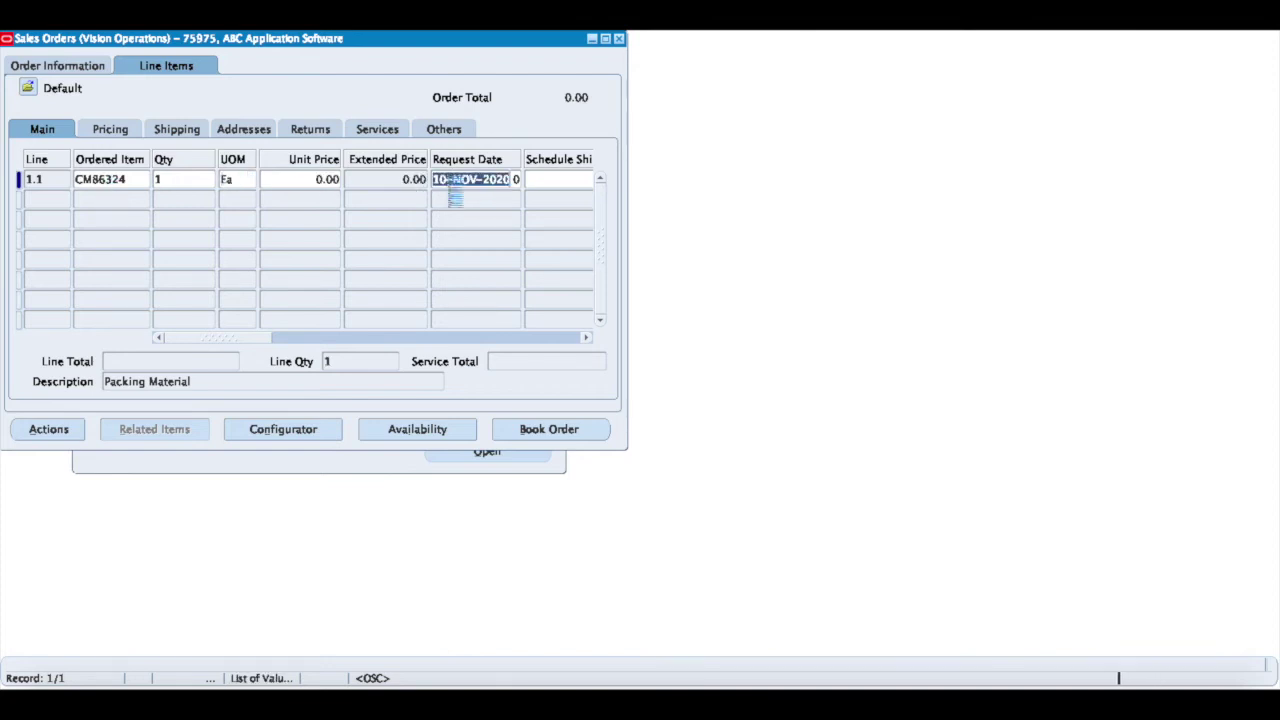
key("BackSpace")
type("1")
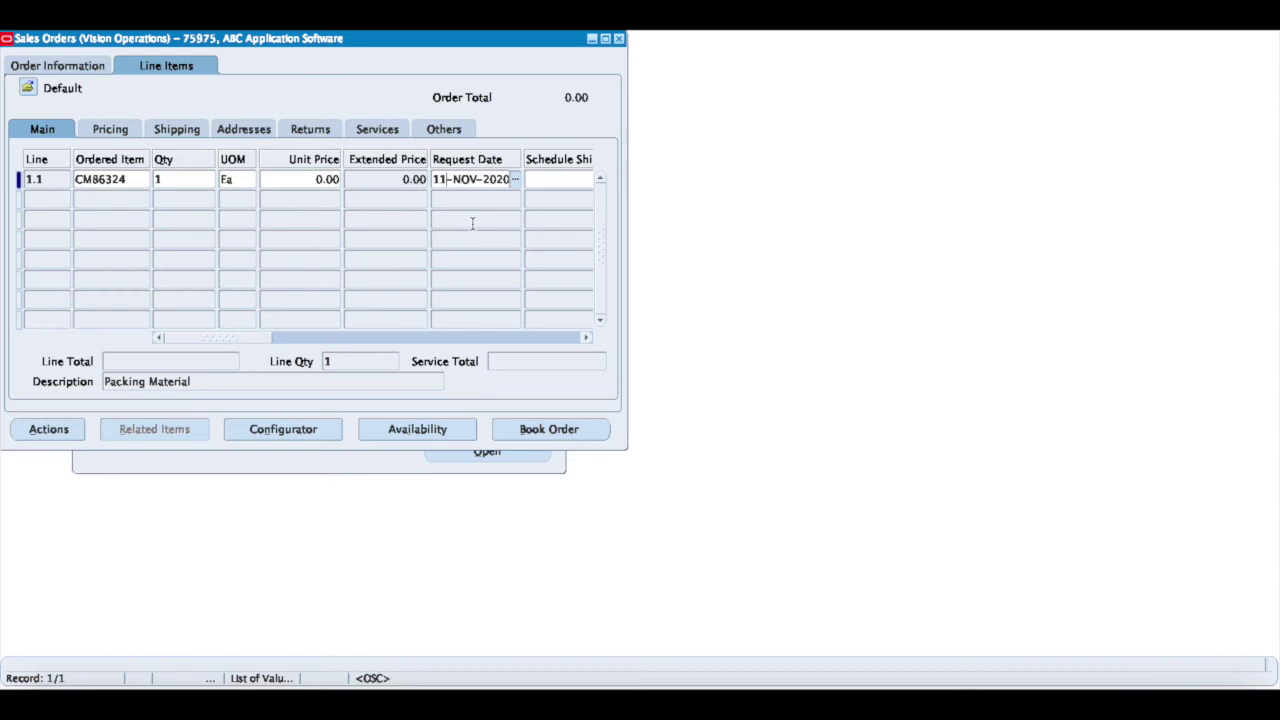
key("Tab")
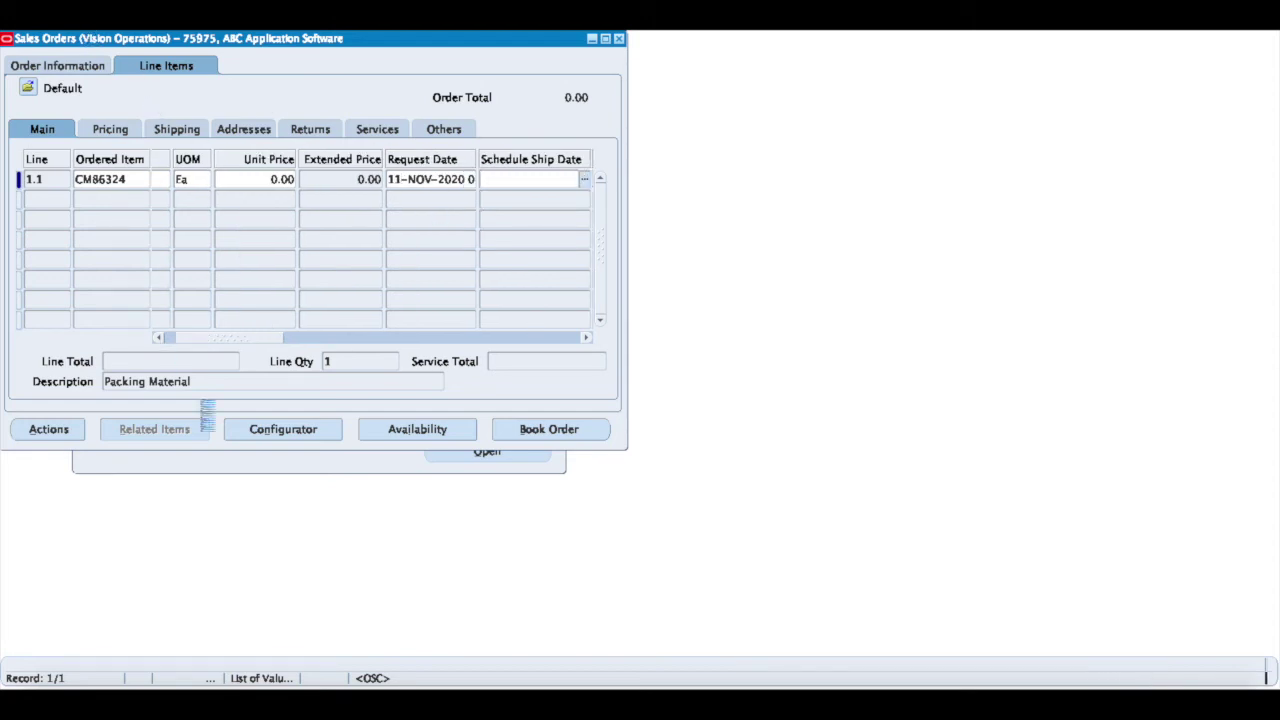
key("ctrl+s")
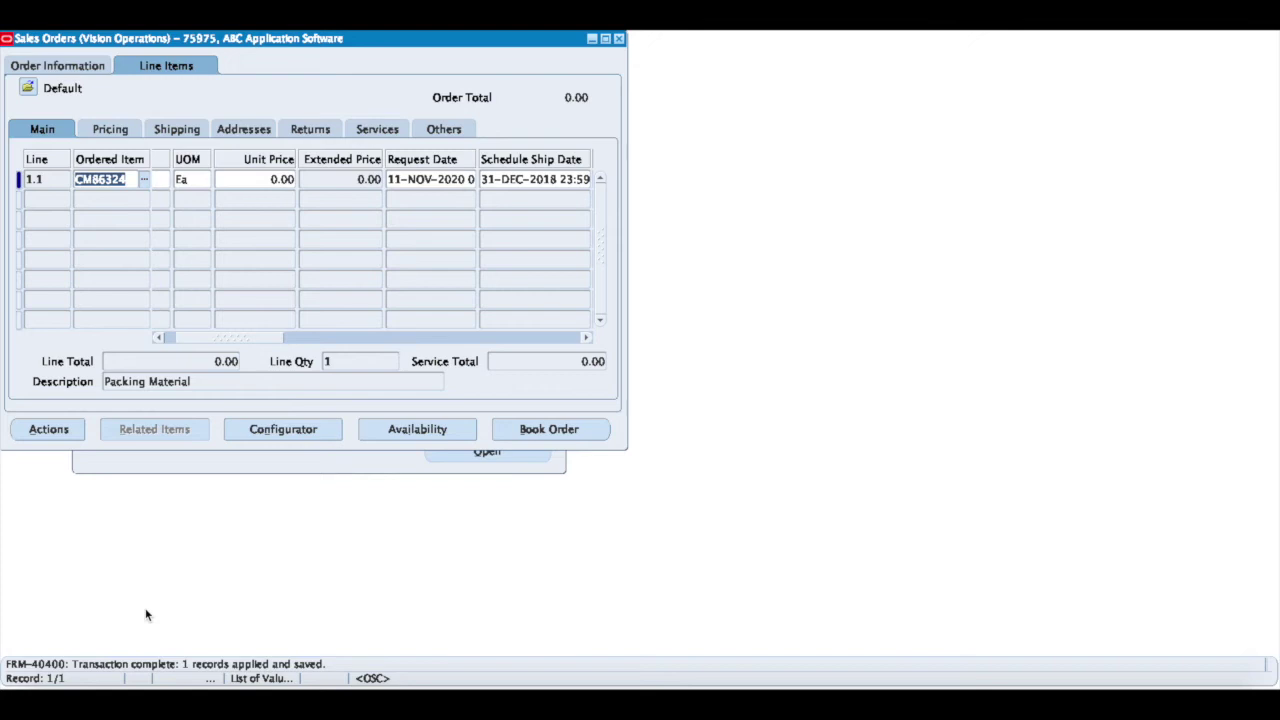
Capture the order's Subtotal, Tax, Charges and Total fields, then return to the AuraPlayer recorder
left_click(70, 66)
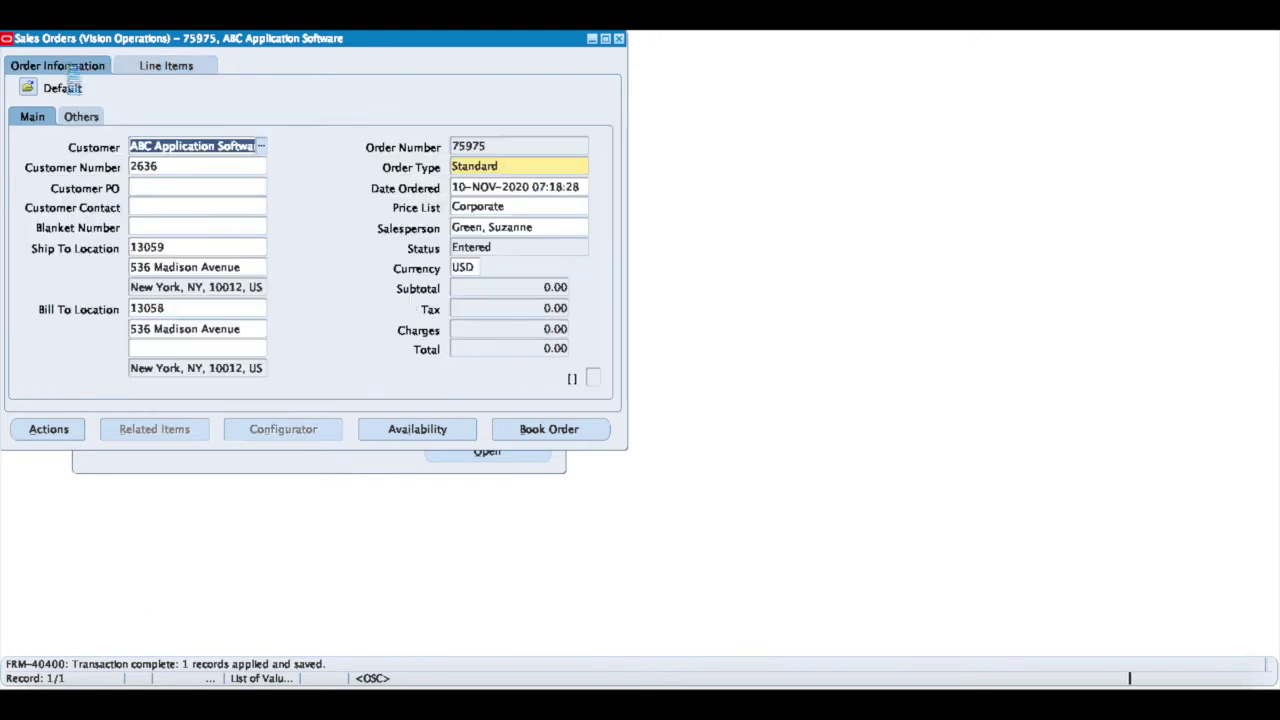
left_click(477, 164)
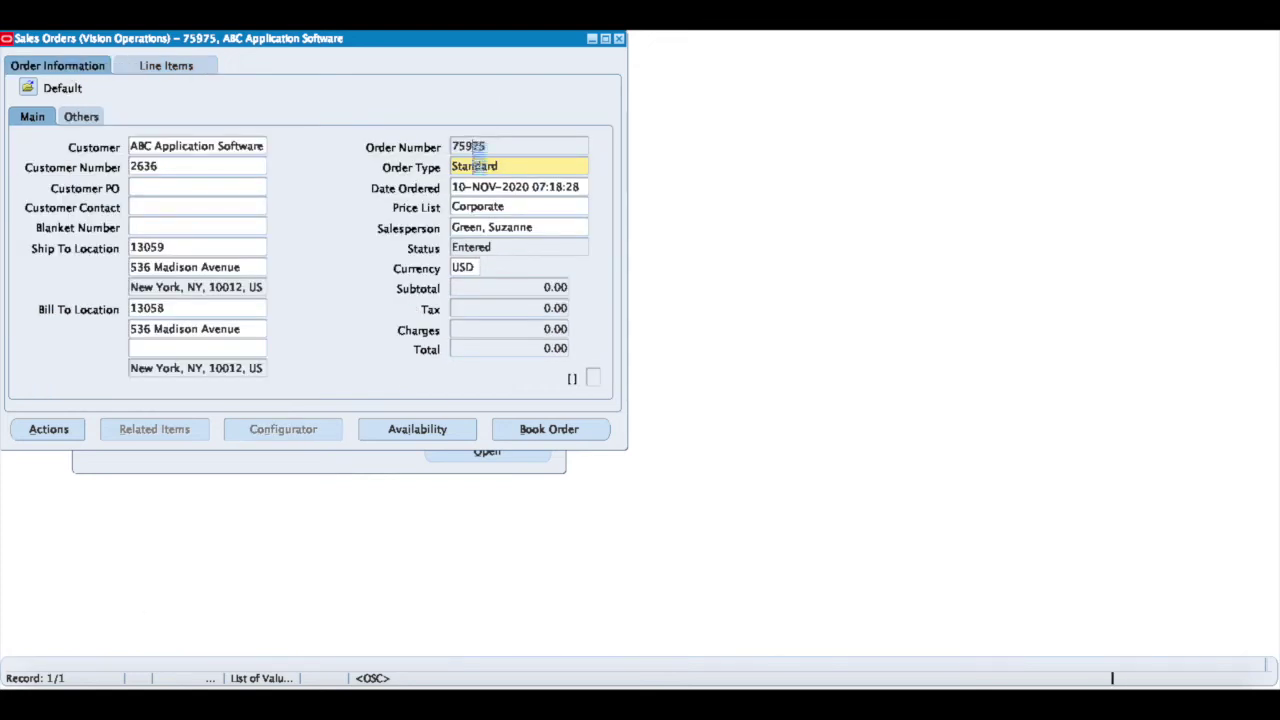
left_click(494, 308)
left_click(499, 330)
left_click(500, 348)
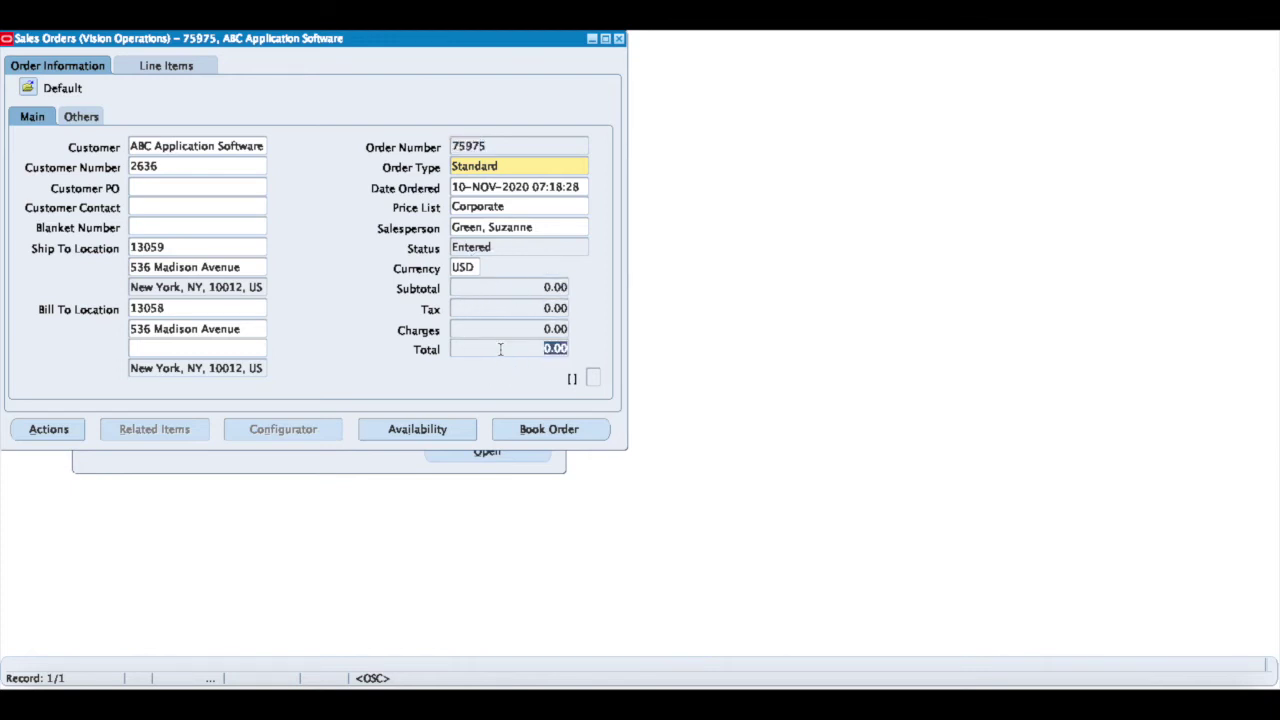
left_click(1014, 690)
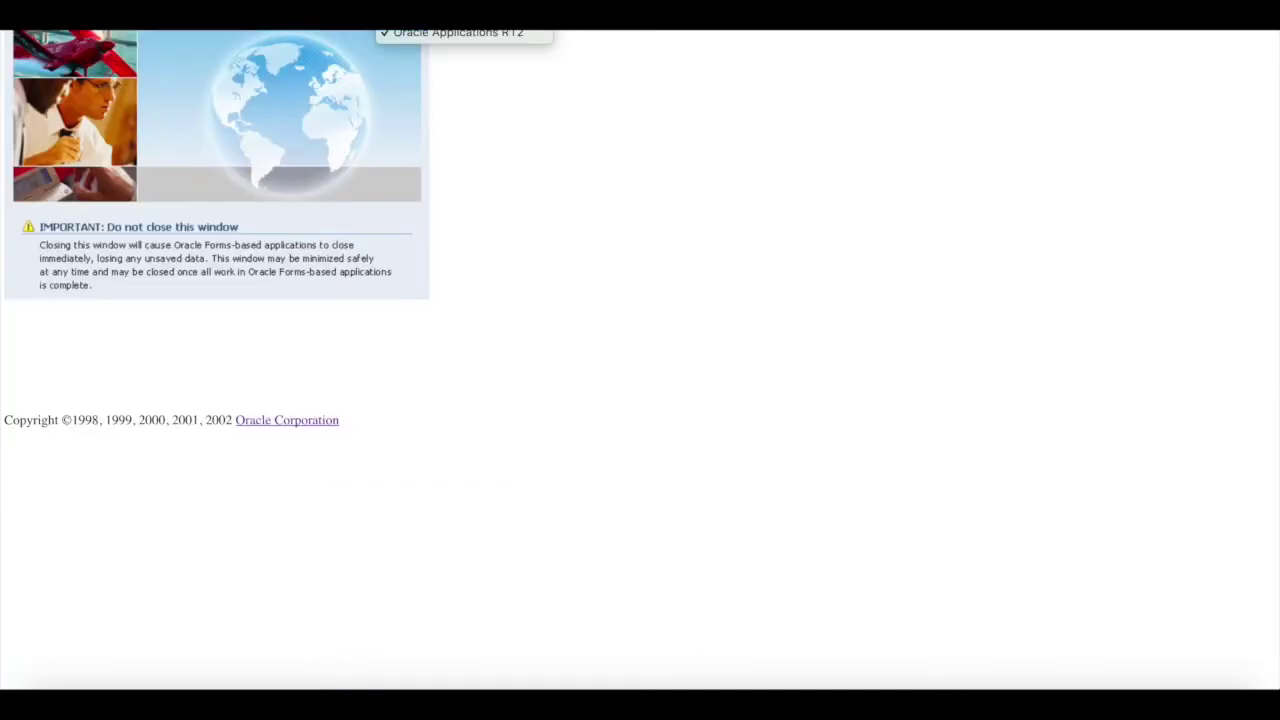
left_click(357, 53)
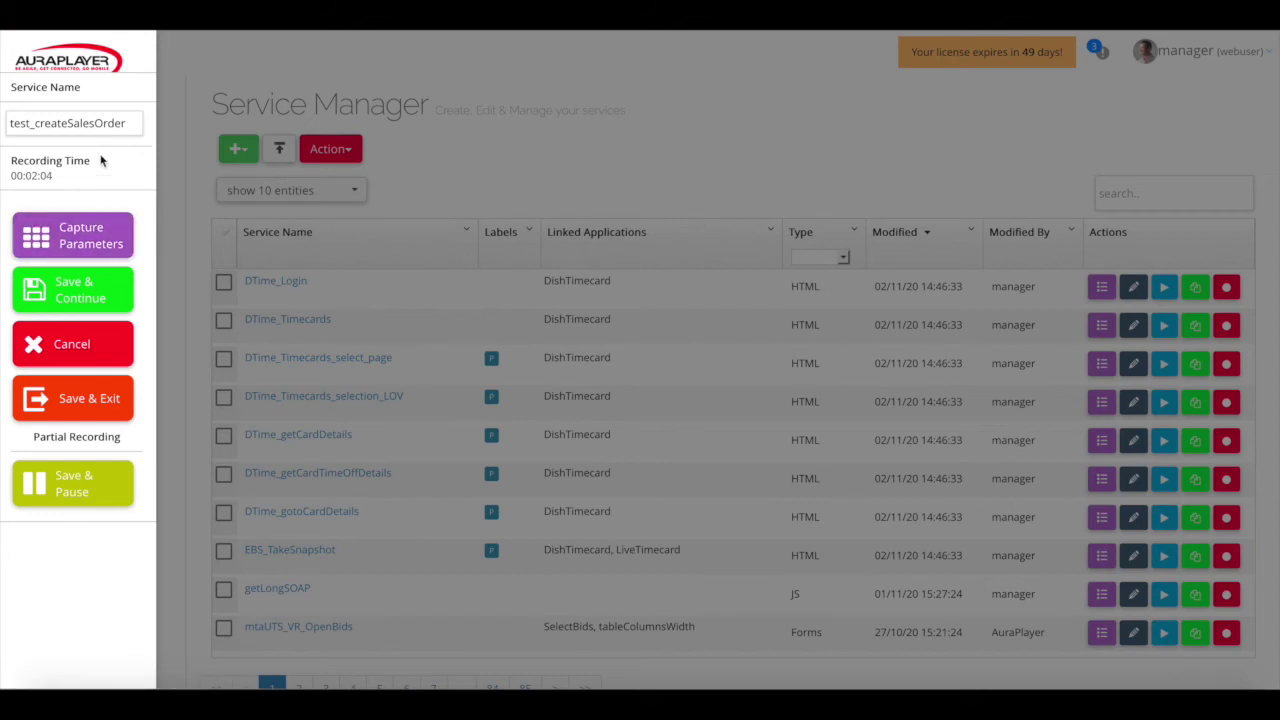
Save and exit the recording, then review outputs Date Ordered, Order Number, Subtotal, Tax, Charges, Total
left_click(80, 400)
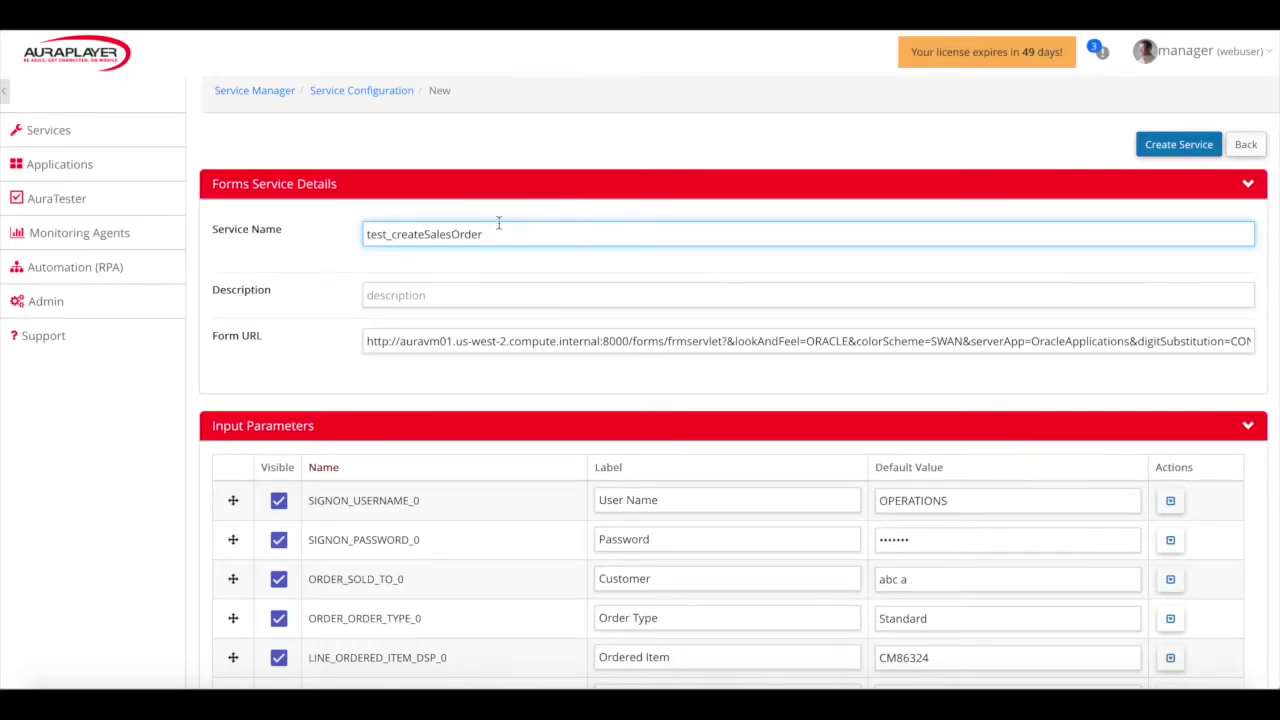
scroll(323, 296, "down", 1)
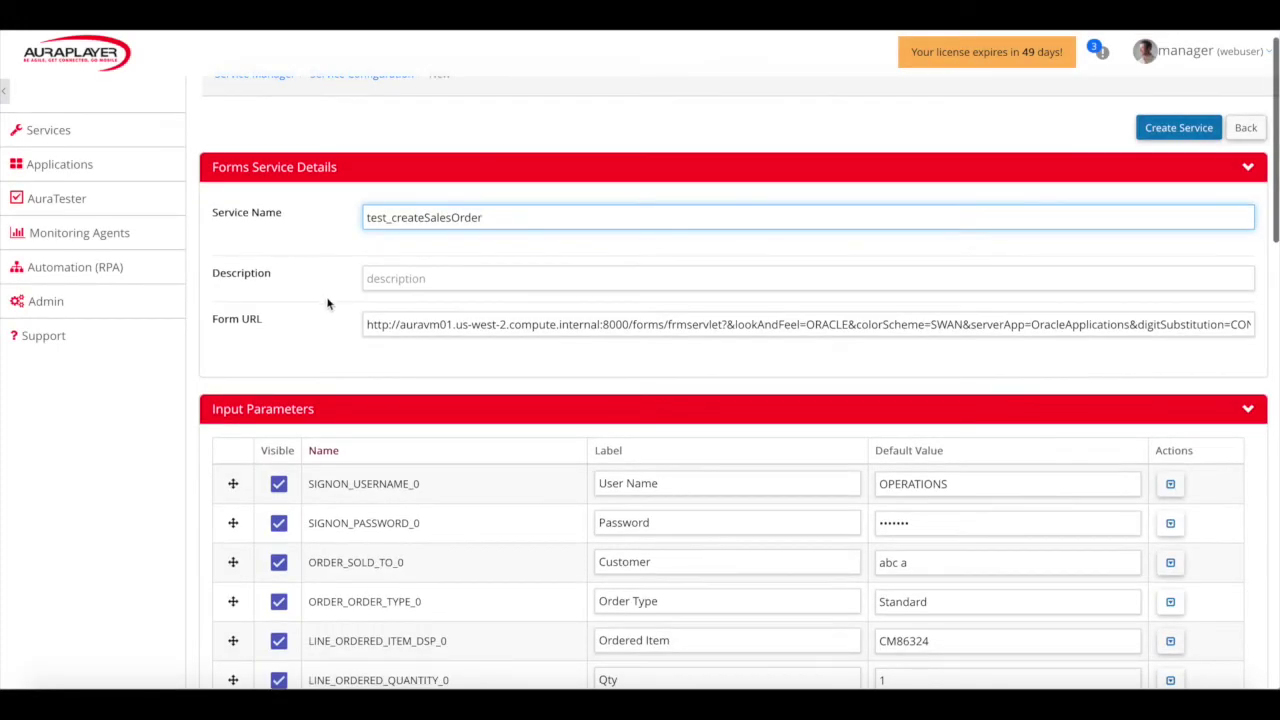
scroll(320, 380, "down", 3)
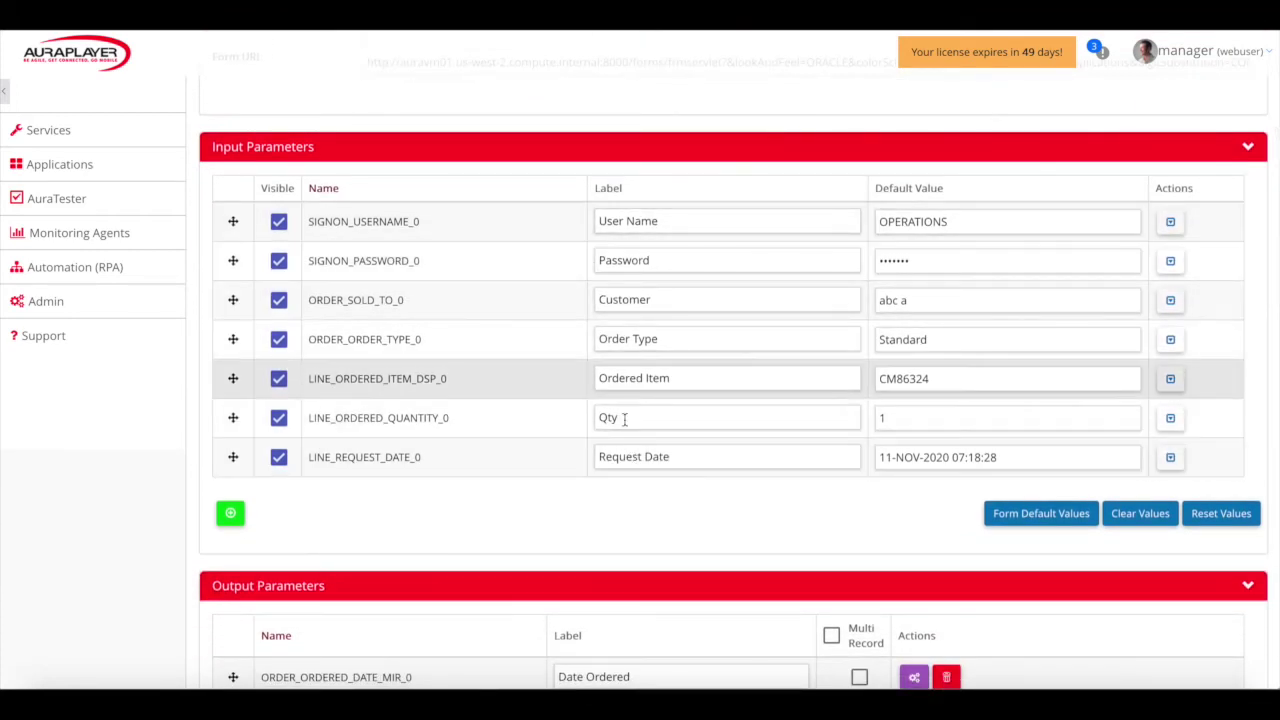
scroll(613, 455, "down", 1)
scroll(613, 455, "down", 4)
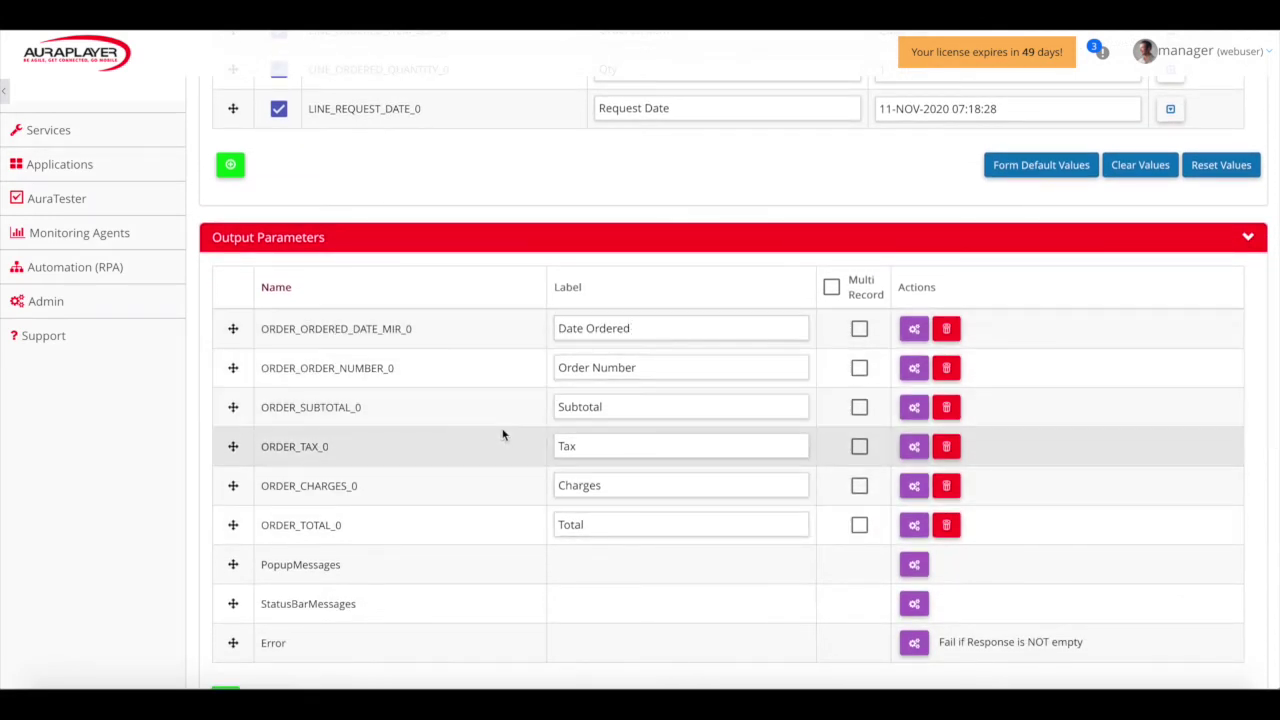
scroll(503, 434, "down", 1)
scroll(503, 434, "down", 1)
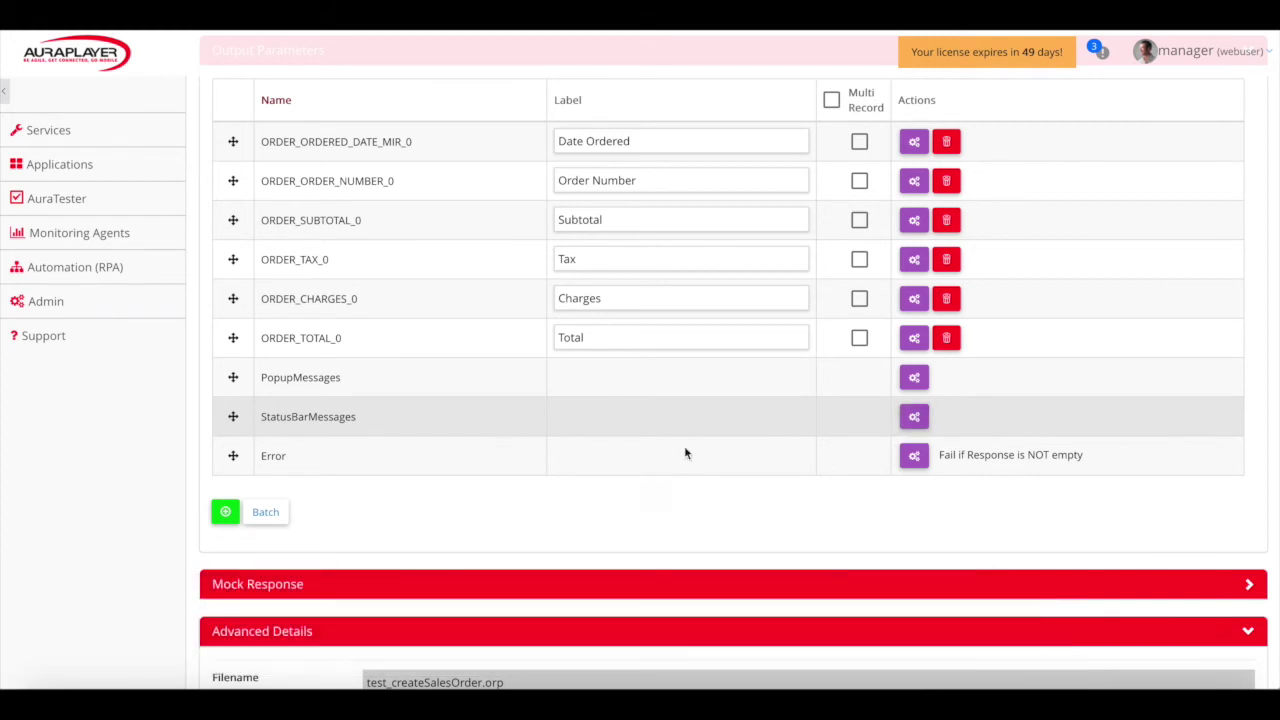
Make StatusBarMessages fail when the response does not contain FRM-40400
left_click(914, 417)
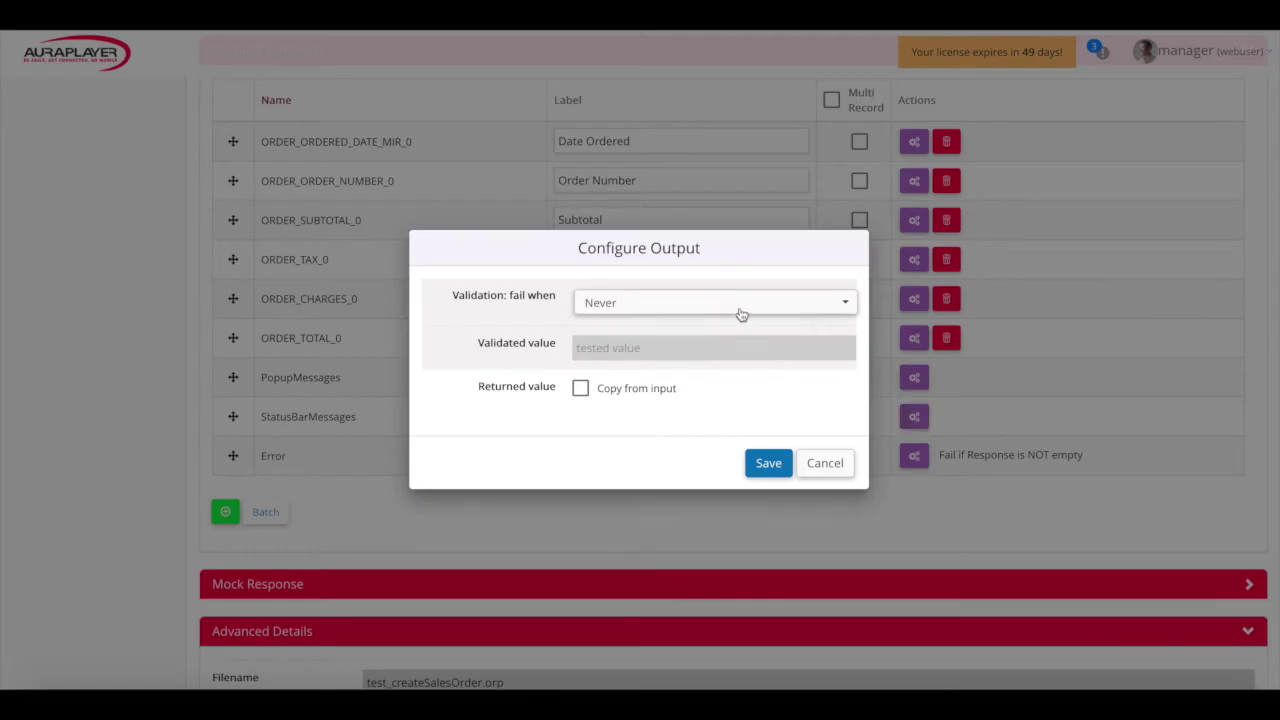
left_click(740, 310)
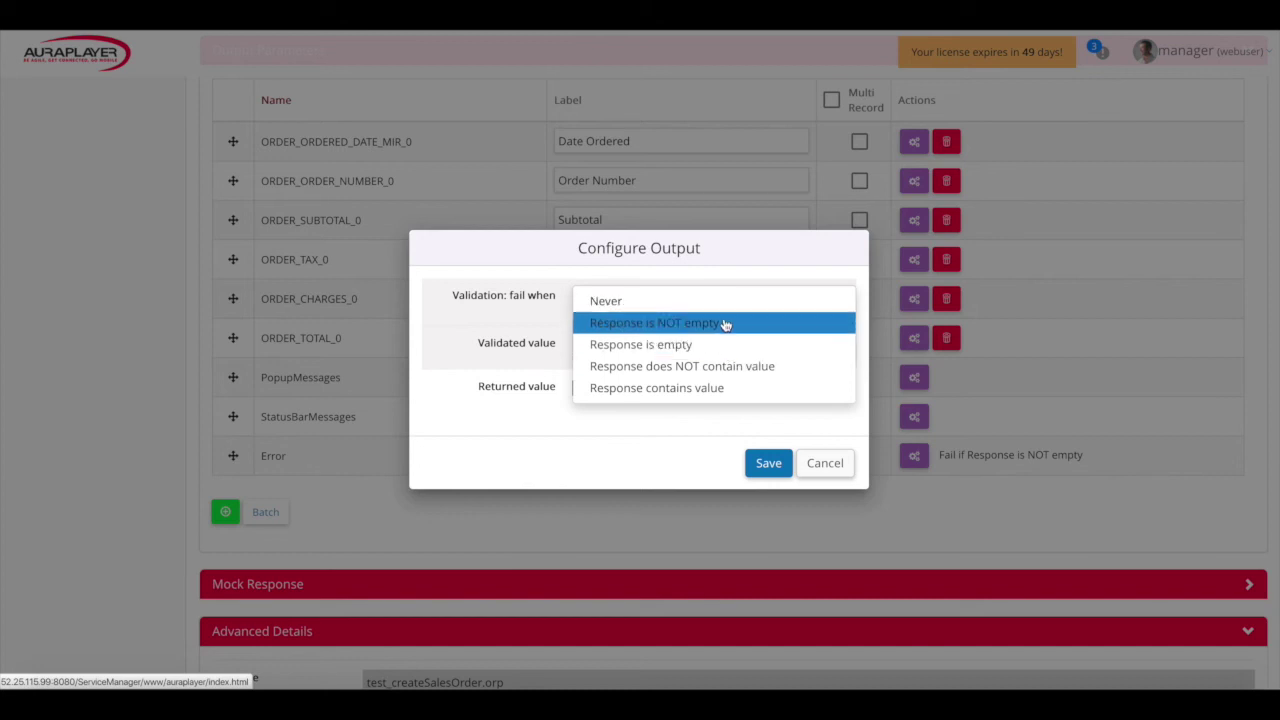
left_click(836, 465)
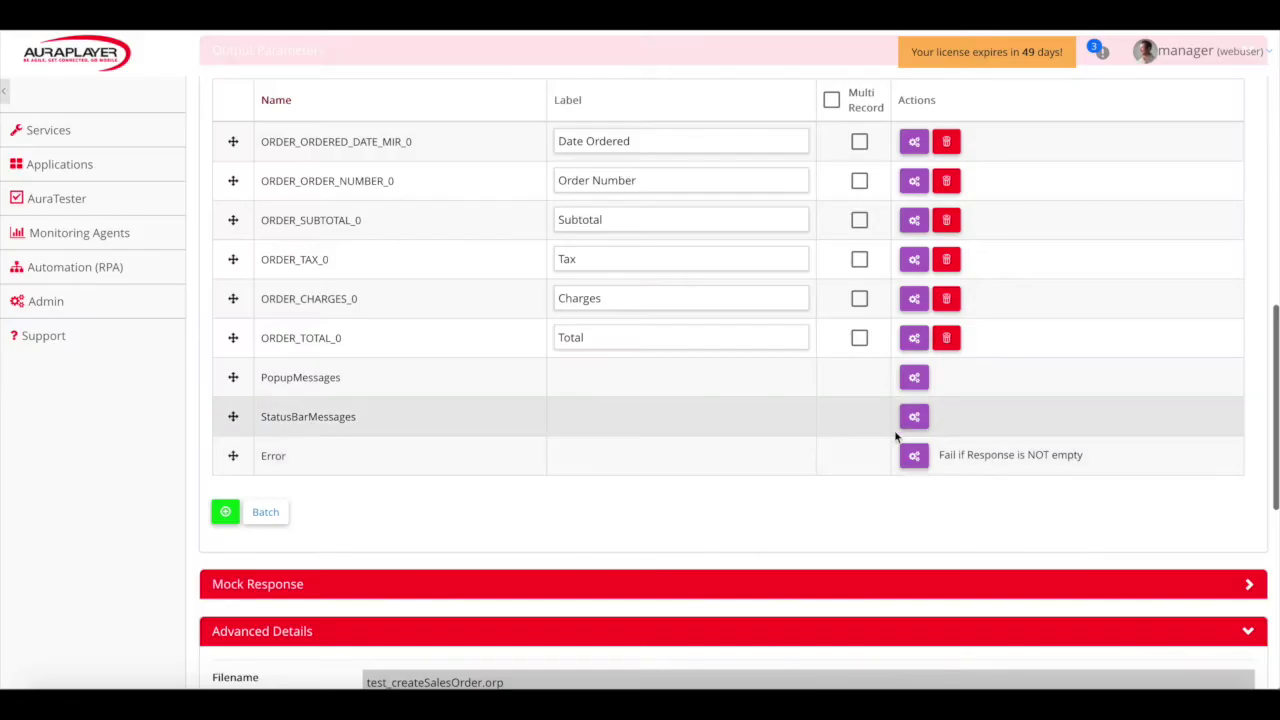
left_click(912, 418)
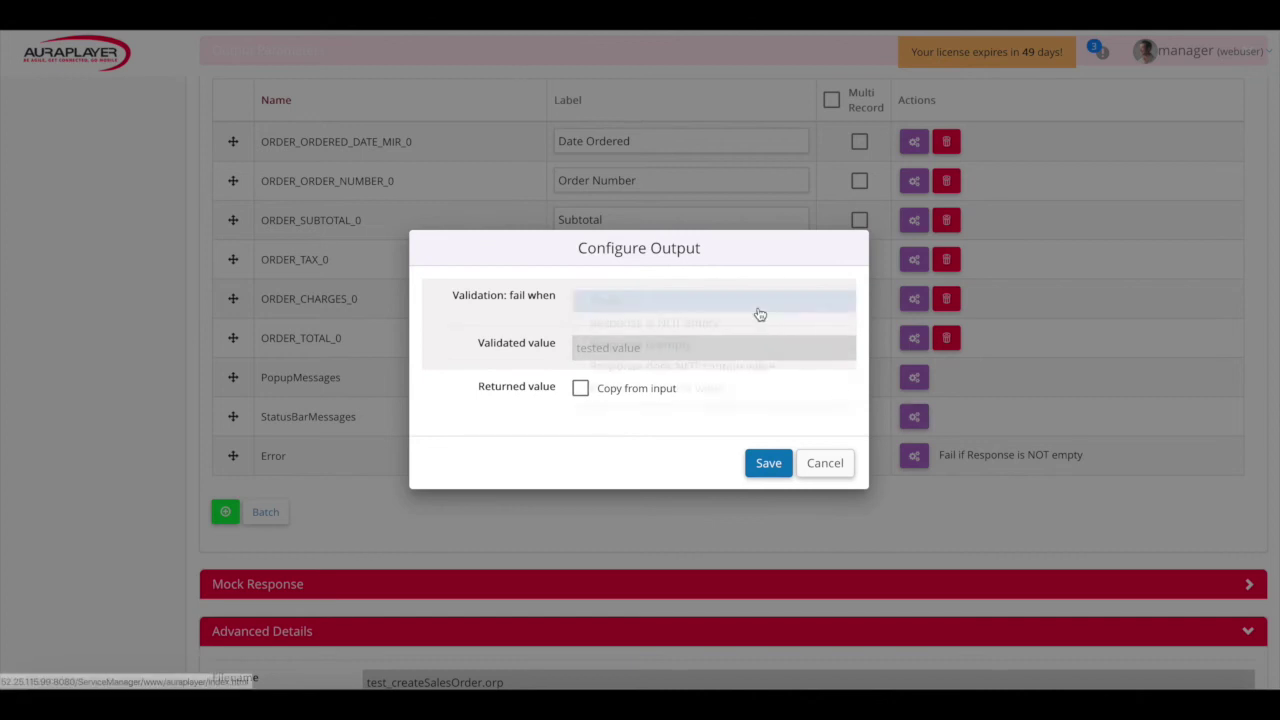
left_click(757, 312)
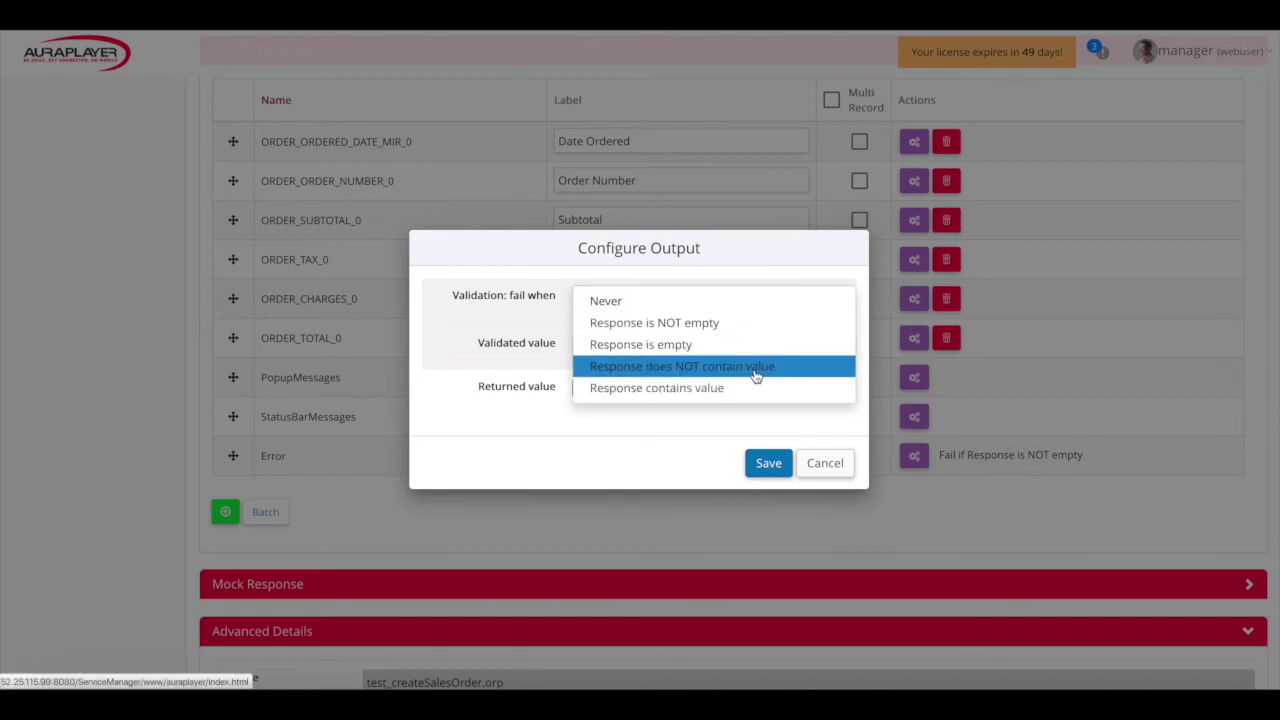
left_click(652, 366)
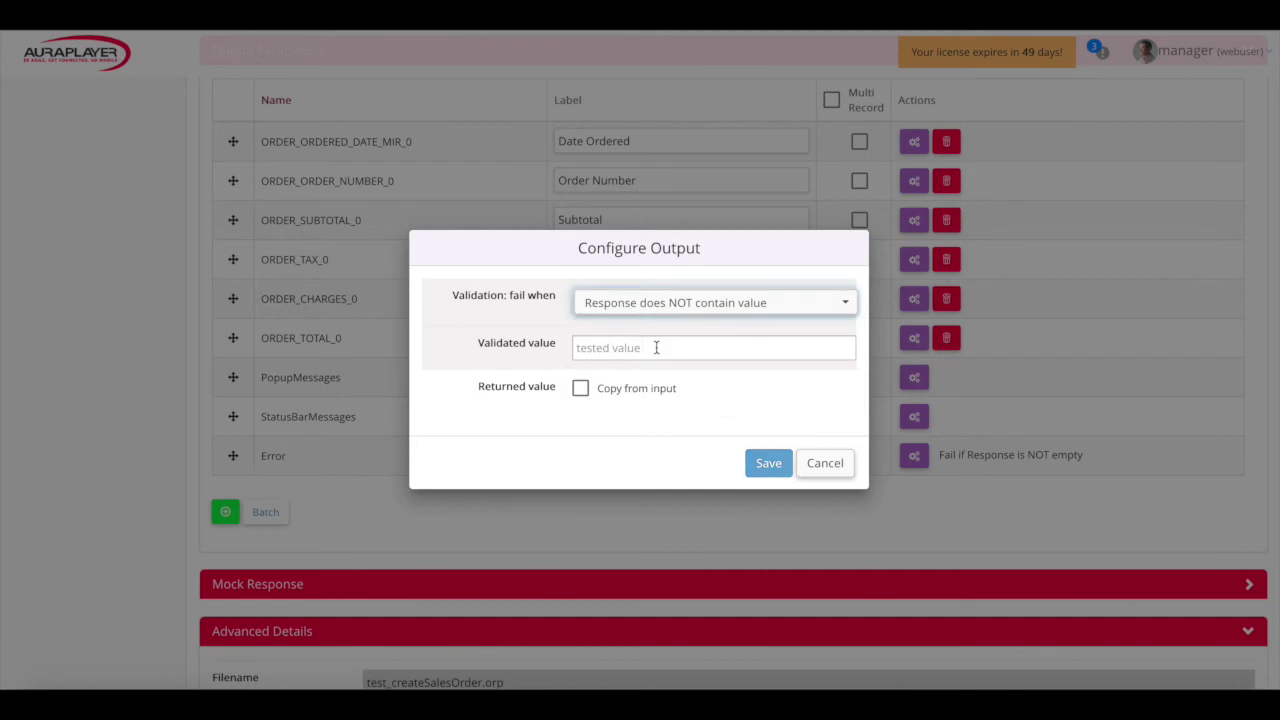
left_click(656, 344)
type("FRM")
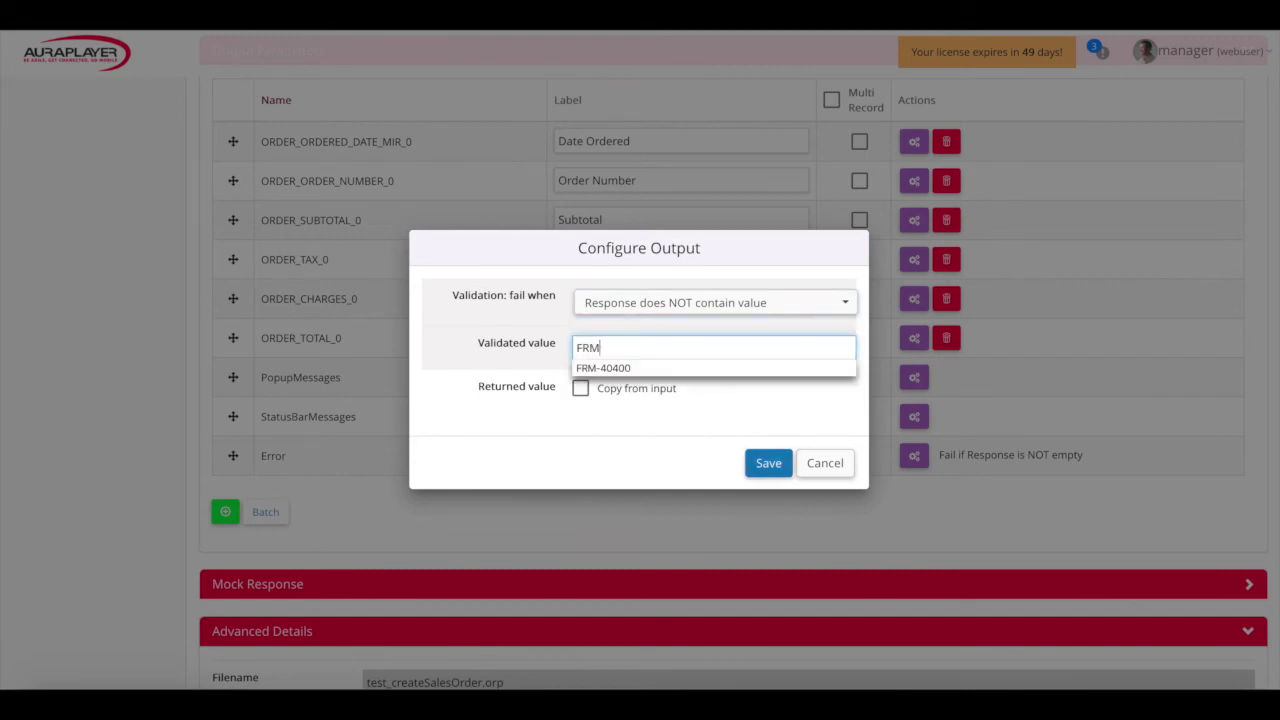
type("-4000")
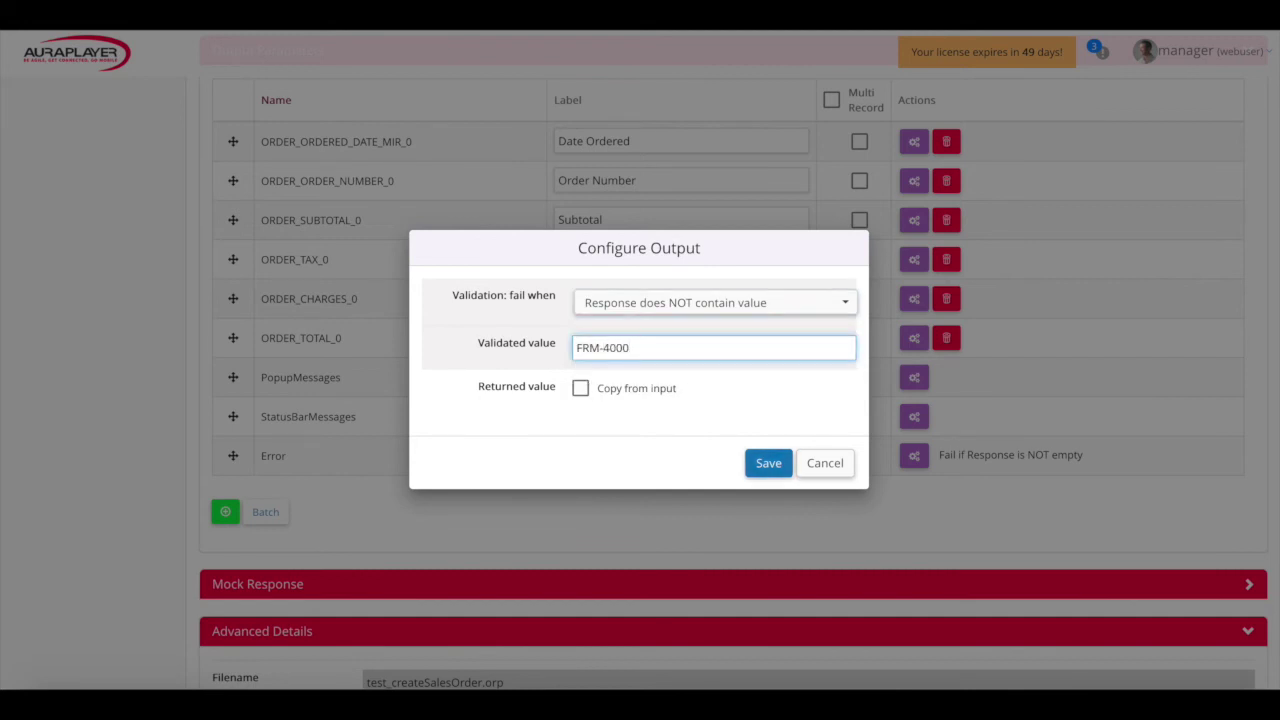
key("BackSpace")
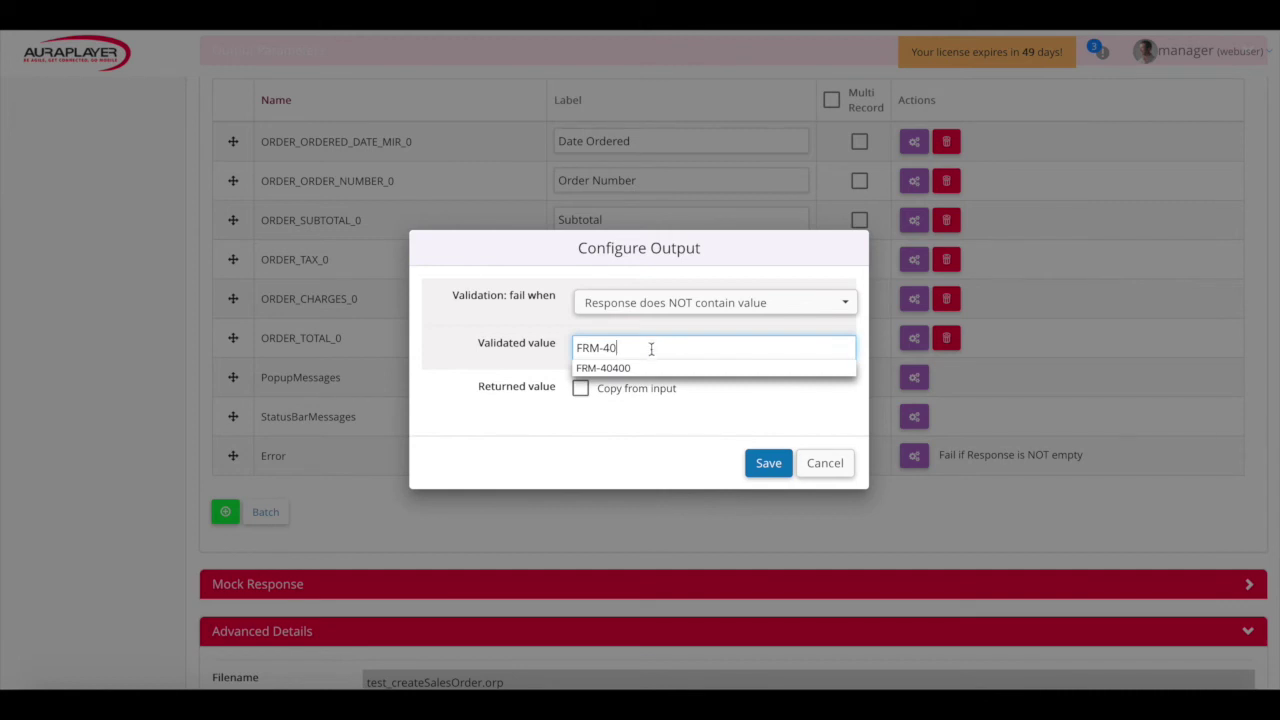
left_click(645, 367)
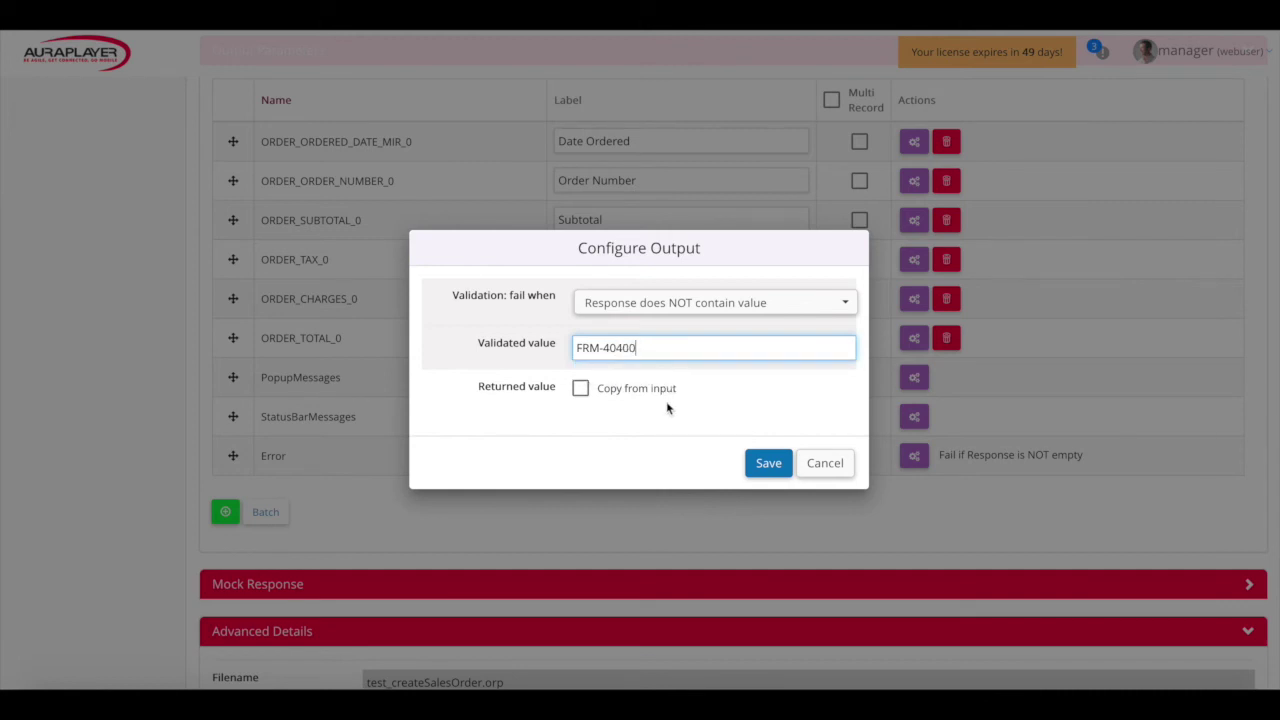
left_click(763, 466)
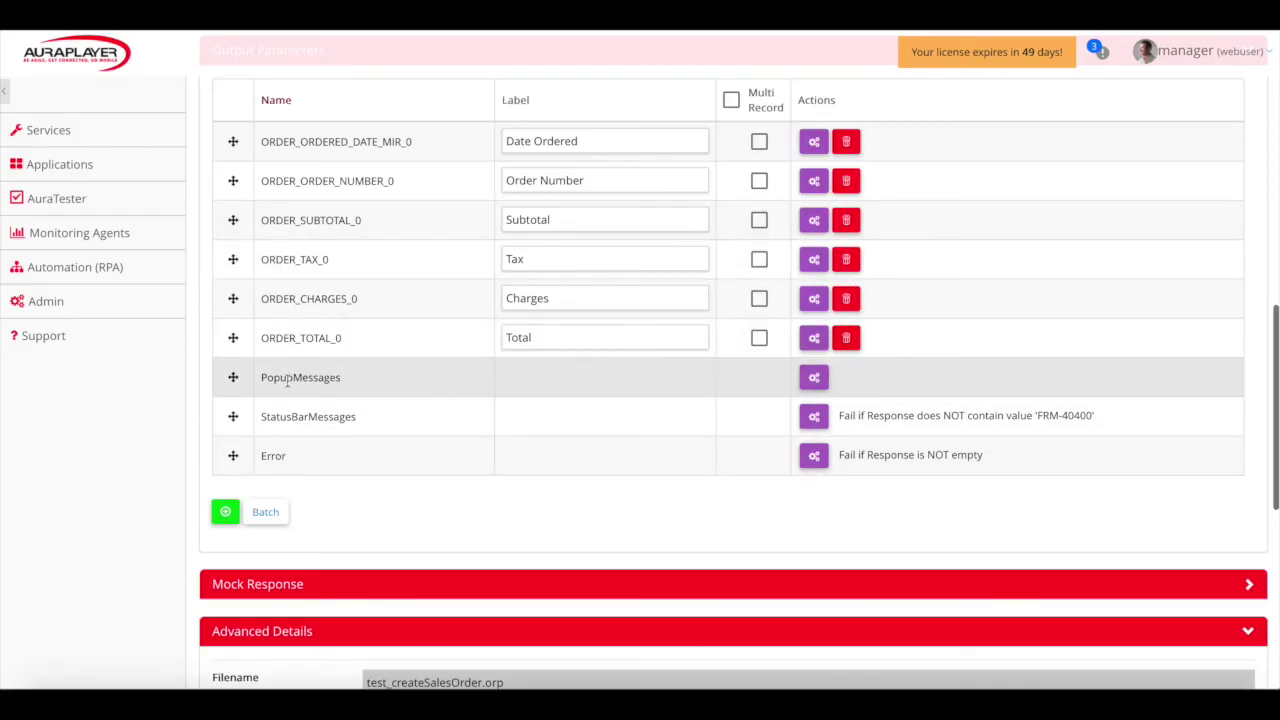
Make PopupMessages fail whenever the response is not empty
left_click(812, 380)
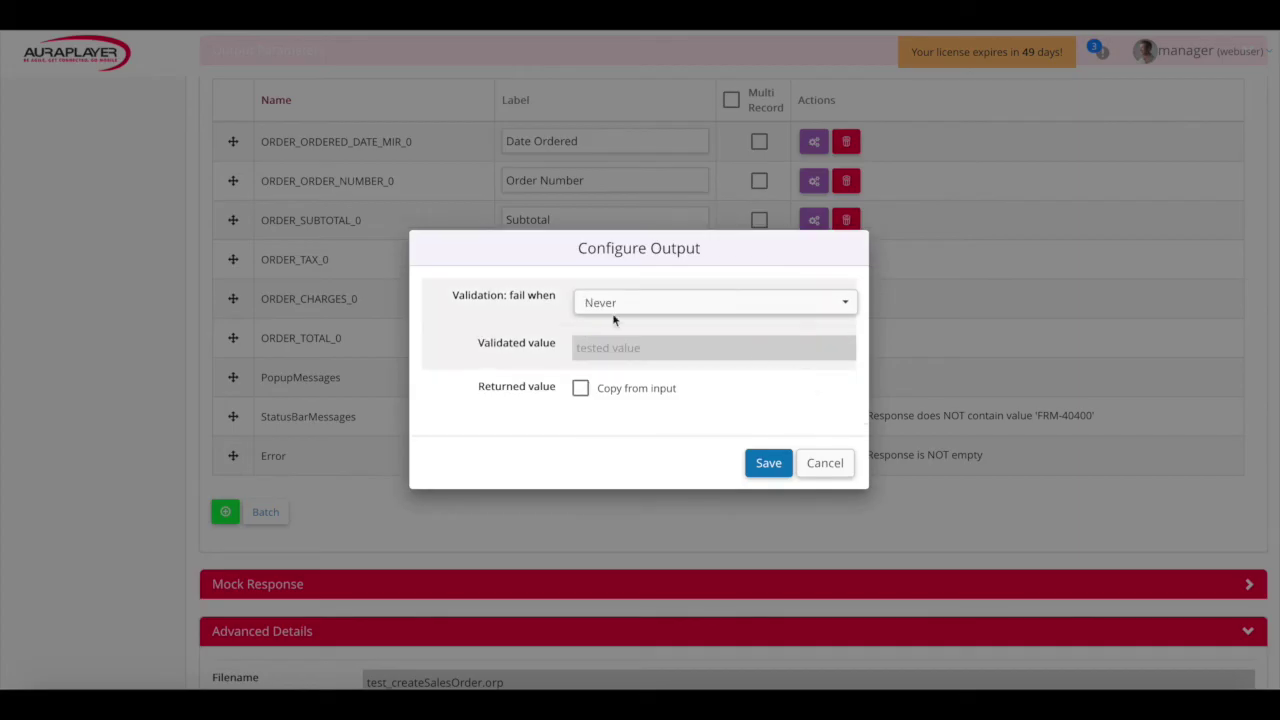
left_click(606, 302)
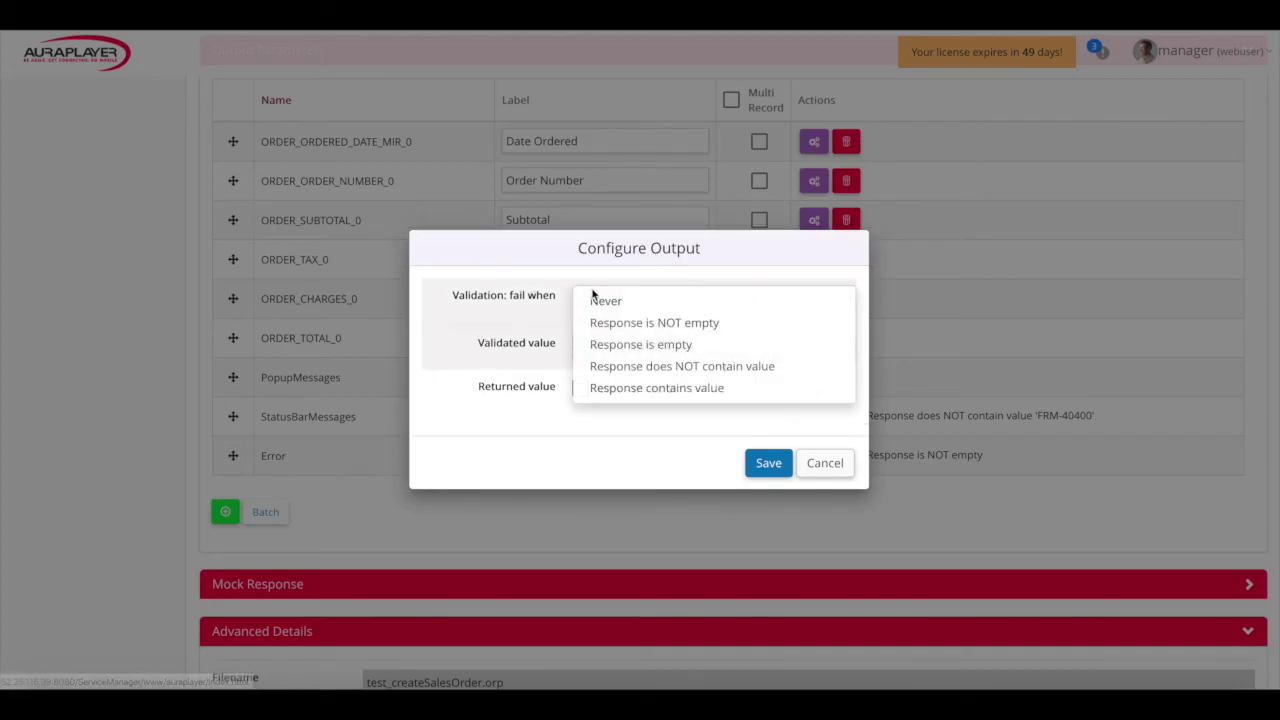
left_click(654, 324)
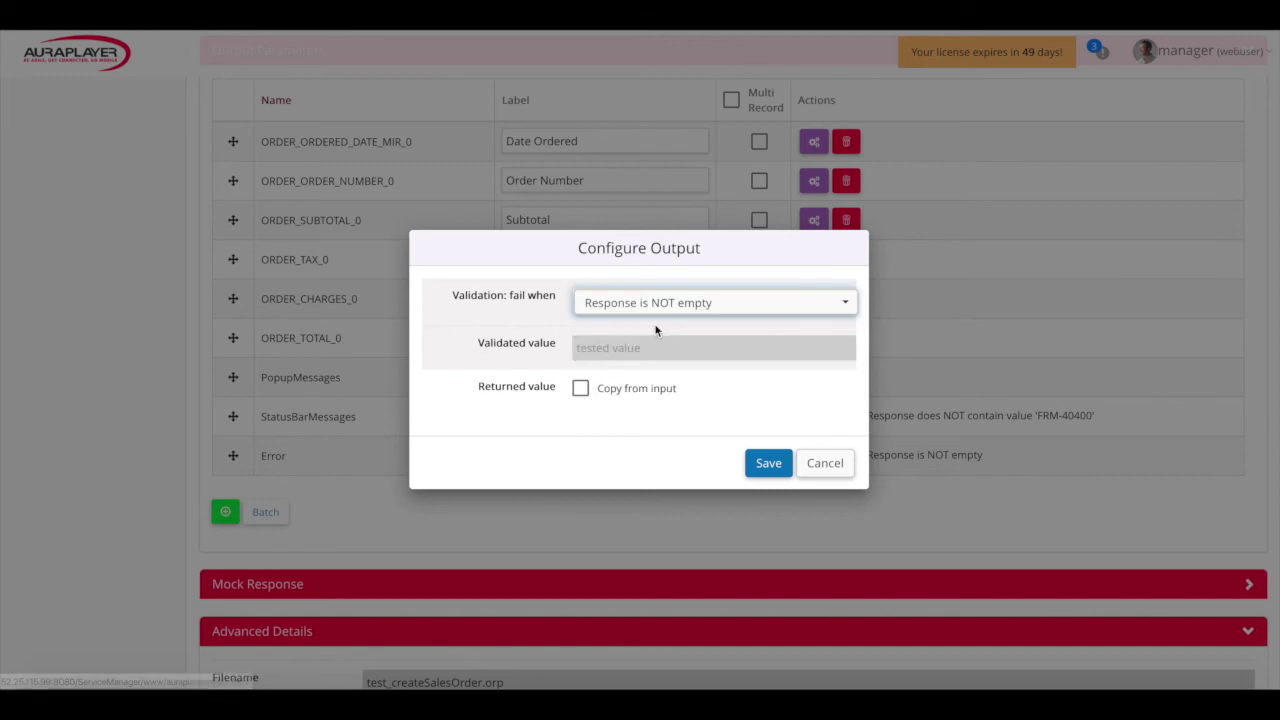
left_click(768, 463)
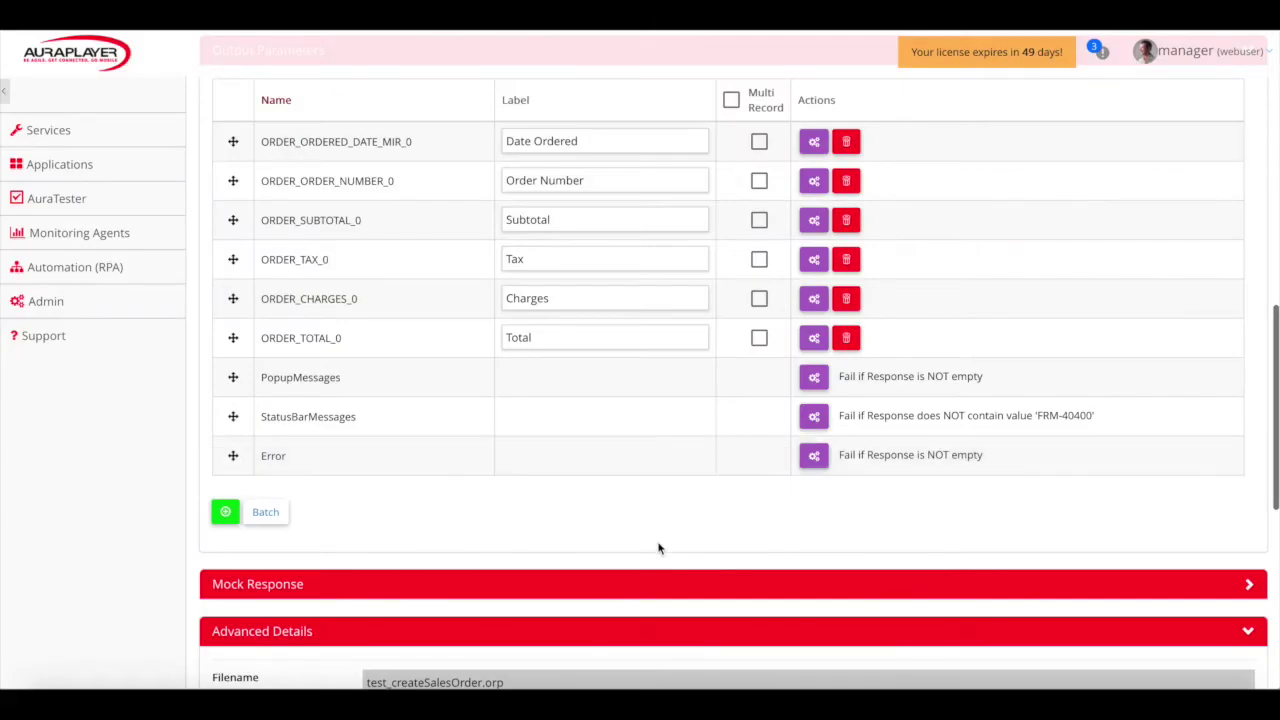
scroll(658, 547, "down", 2)
scroll(658, 547, "down", 3)
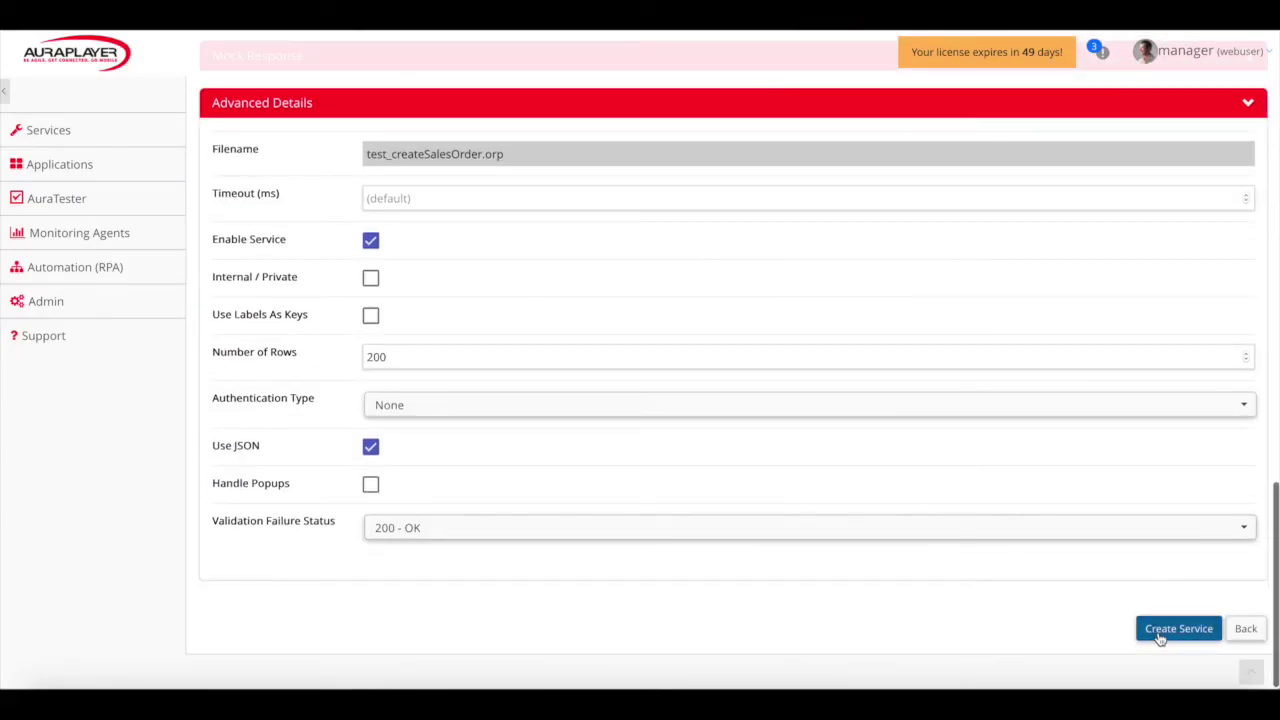
Create the test_createSalesOrder service, select its Service URL, and open its tester
left_click(1165, 630)
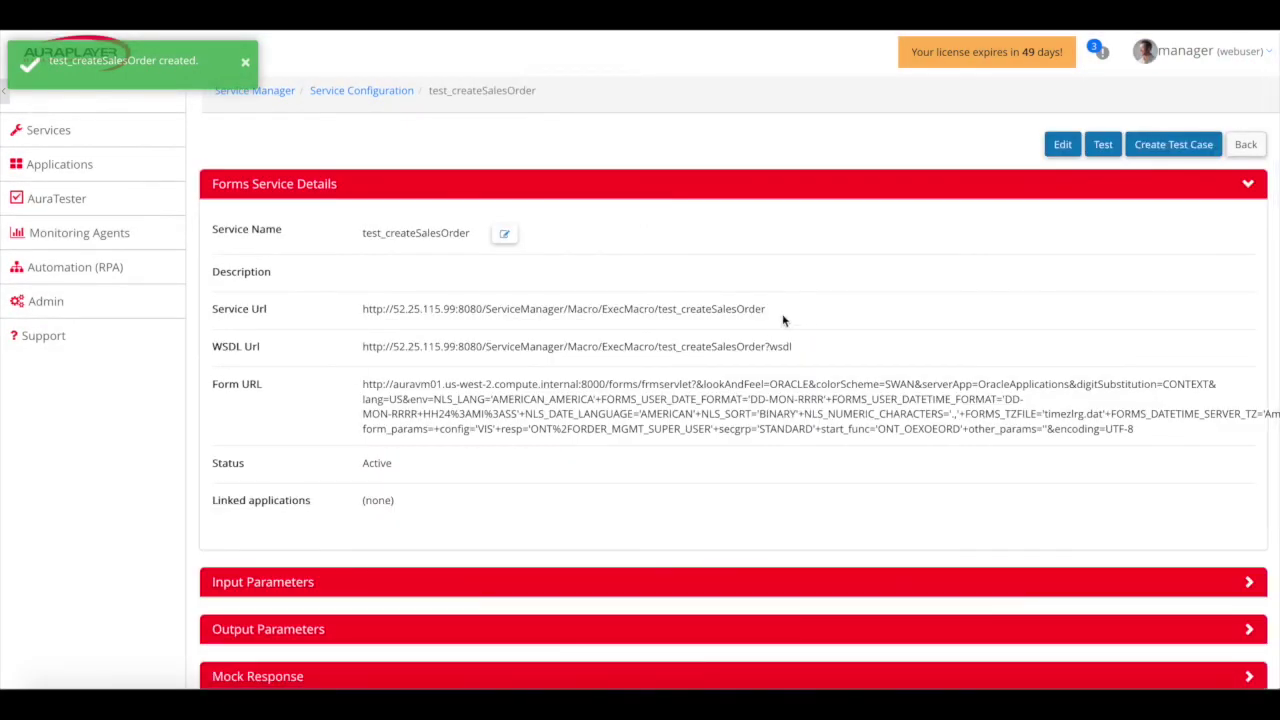
left_click_drag(764, 309, 357, 306)
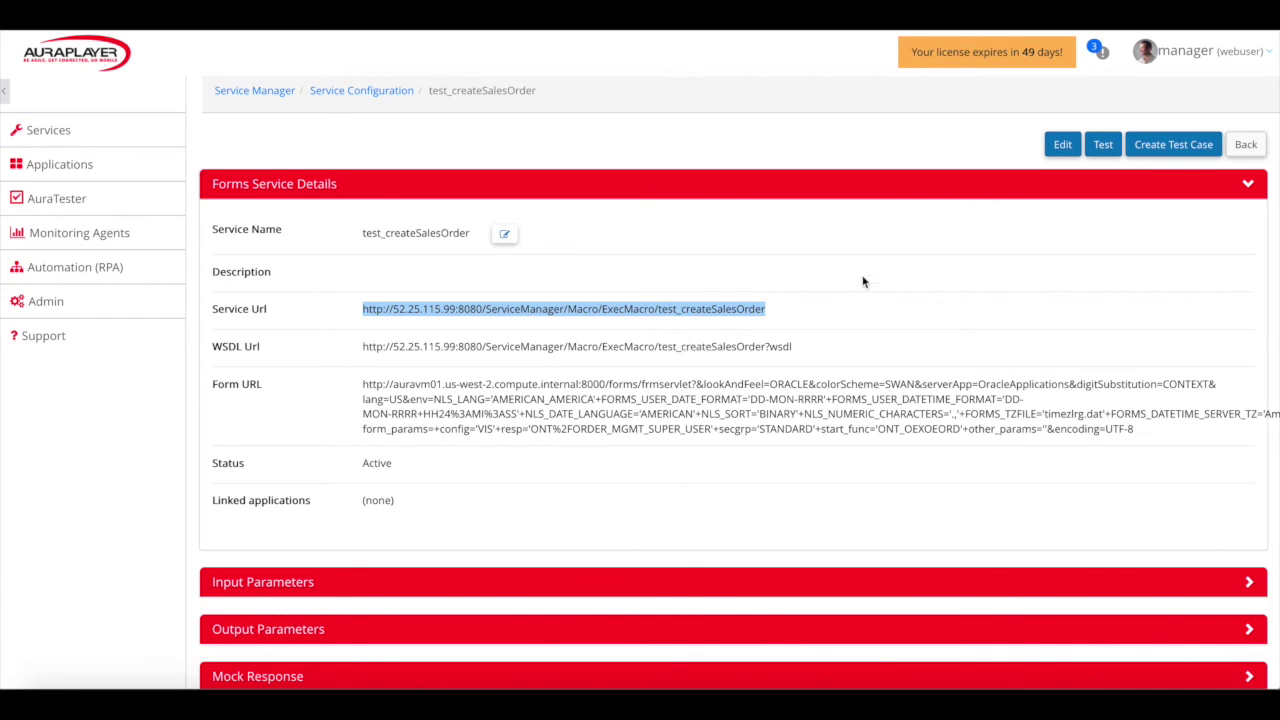
left_click(1103, 146)
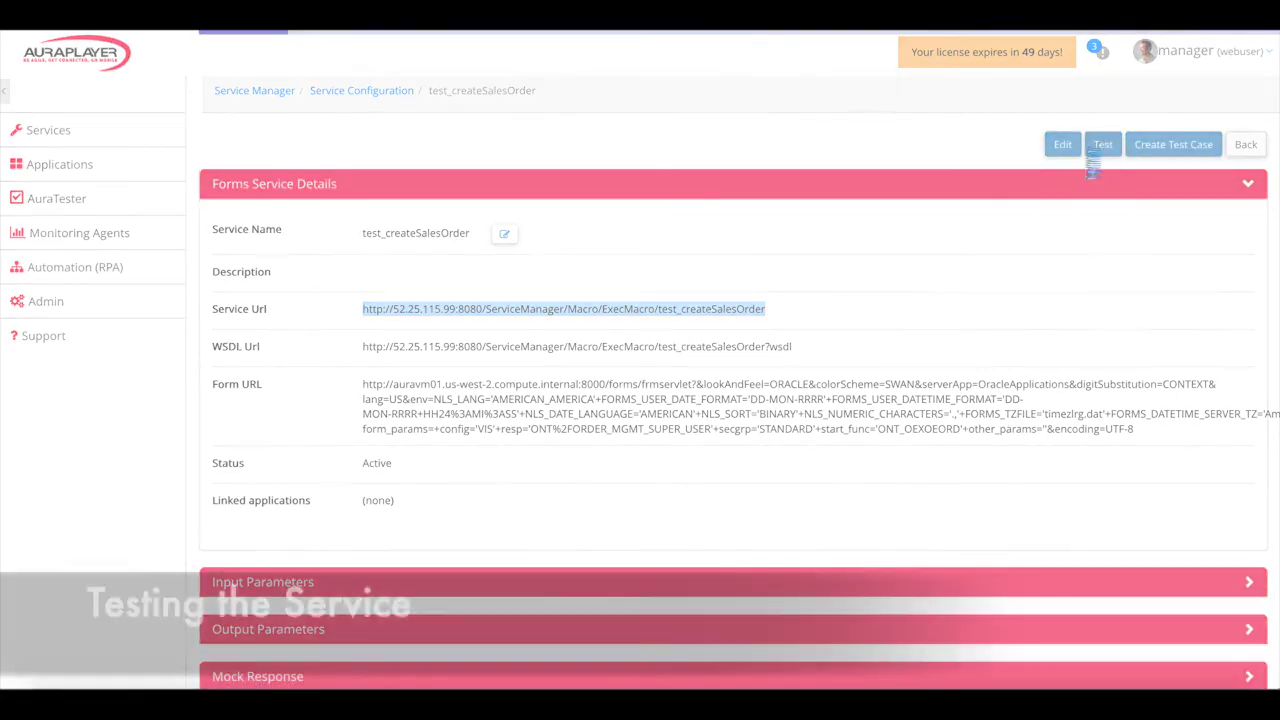
Run the test with default inputs and check the new order number in the success JSON
scroll(908, 255, "down", 3)
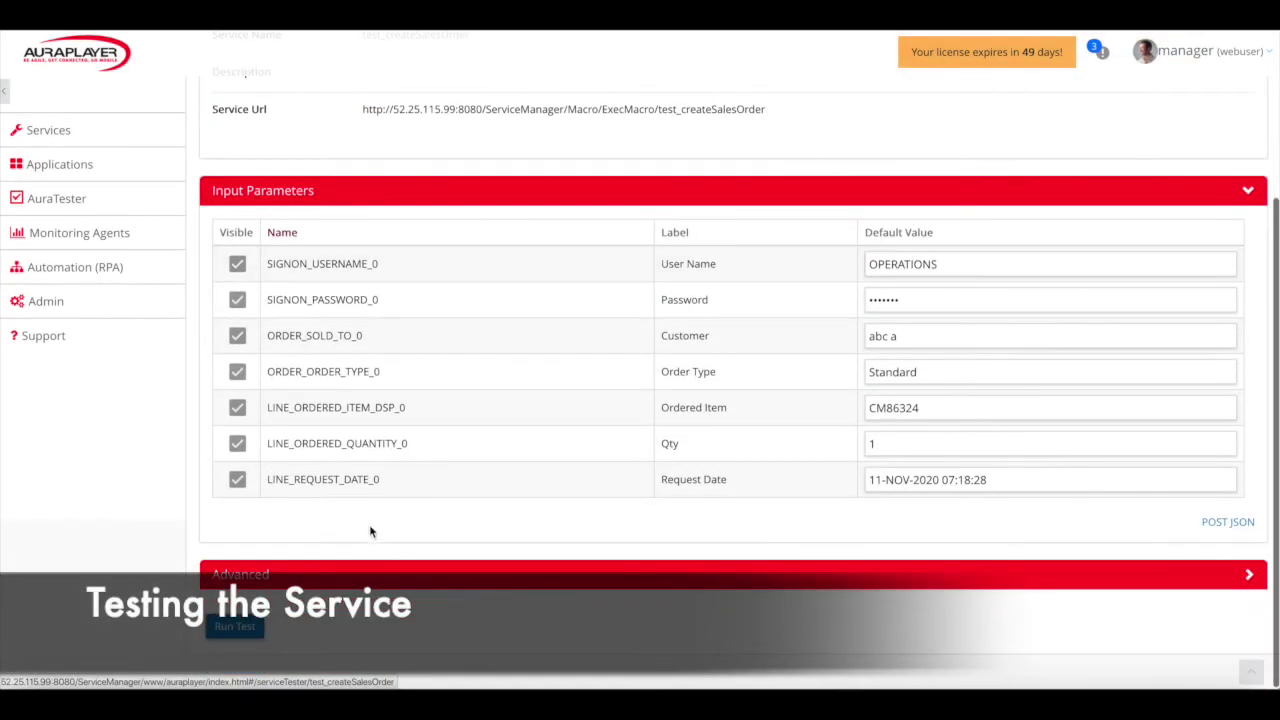
left_click(240, 630)
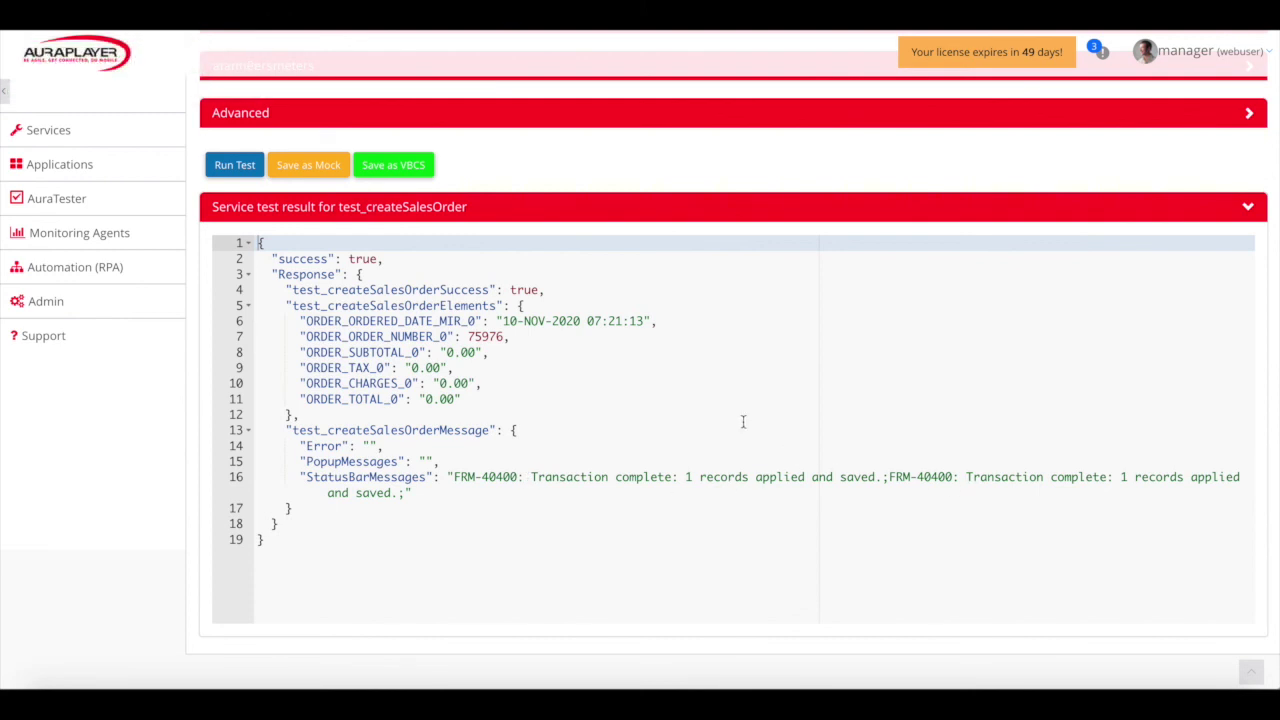
scroll(743, 421, "up", 1)
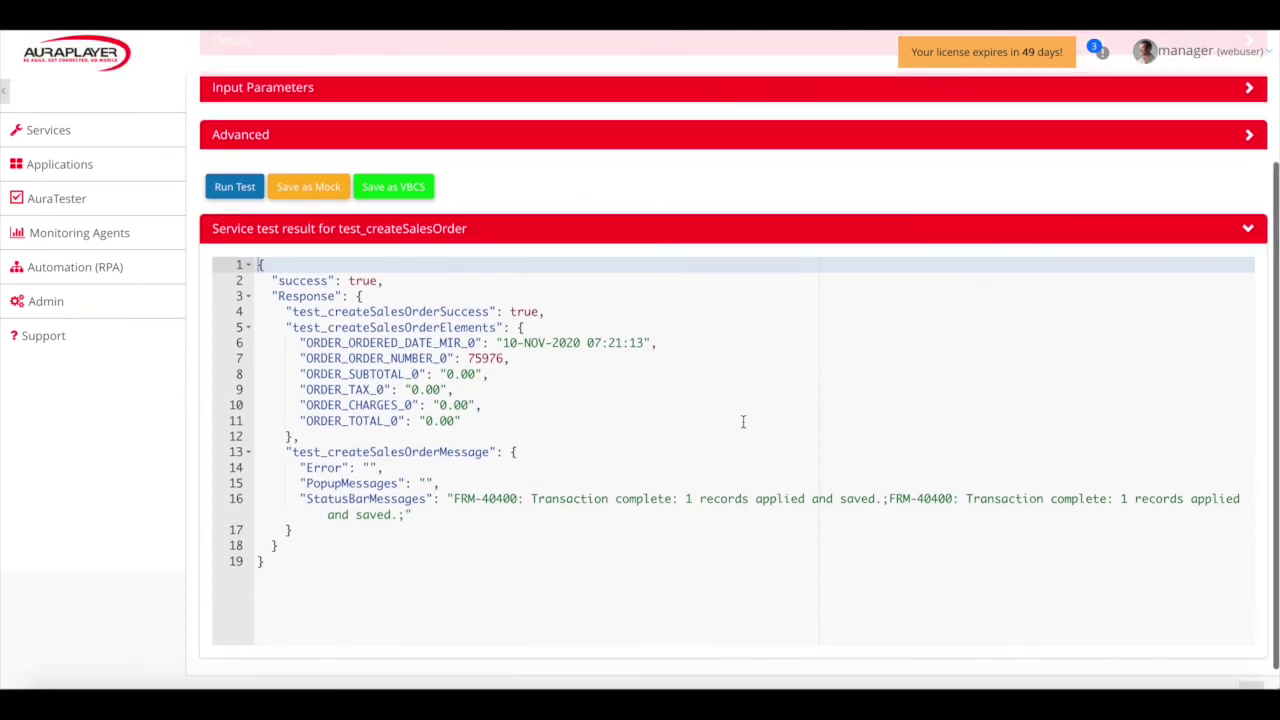
double_click(479, 357)
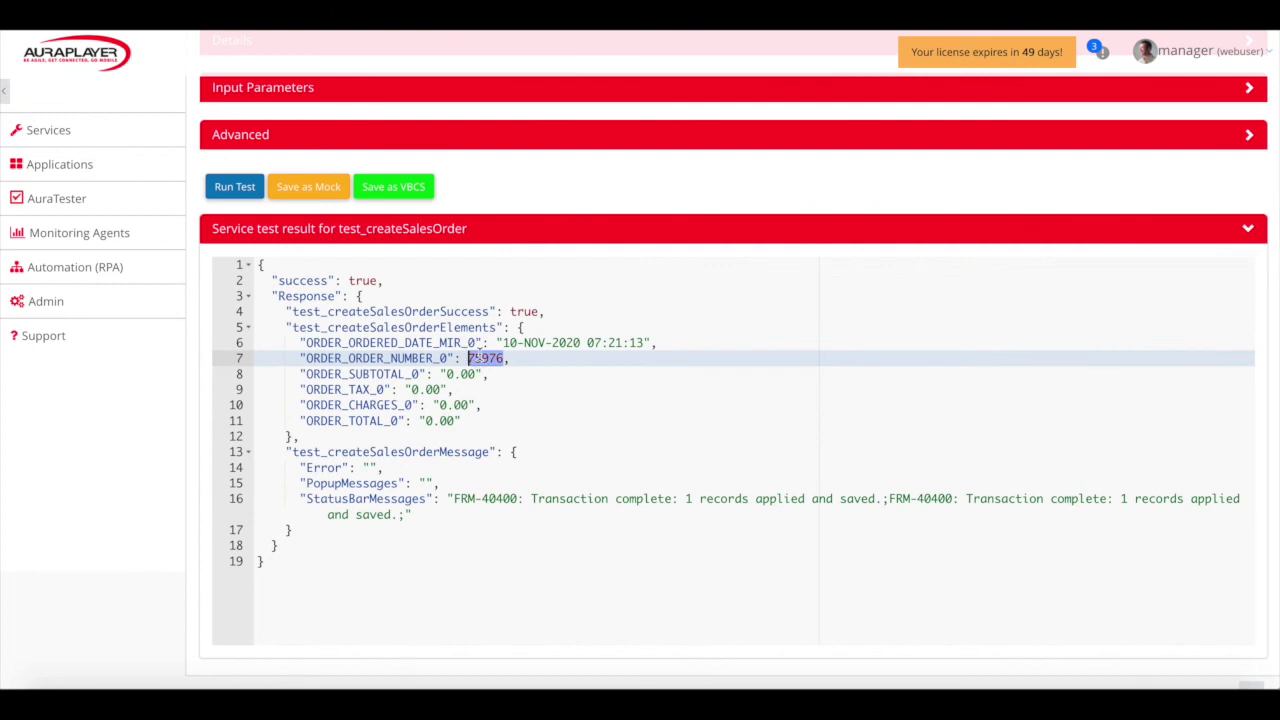
scroll(479, 357, "up", 2)
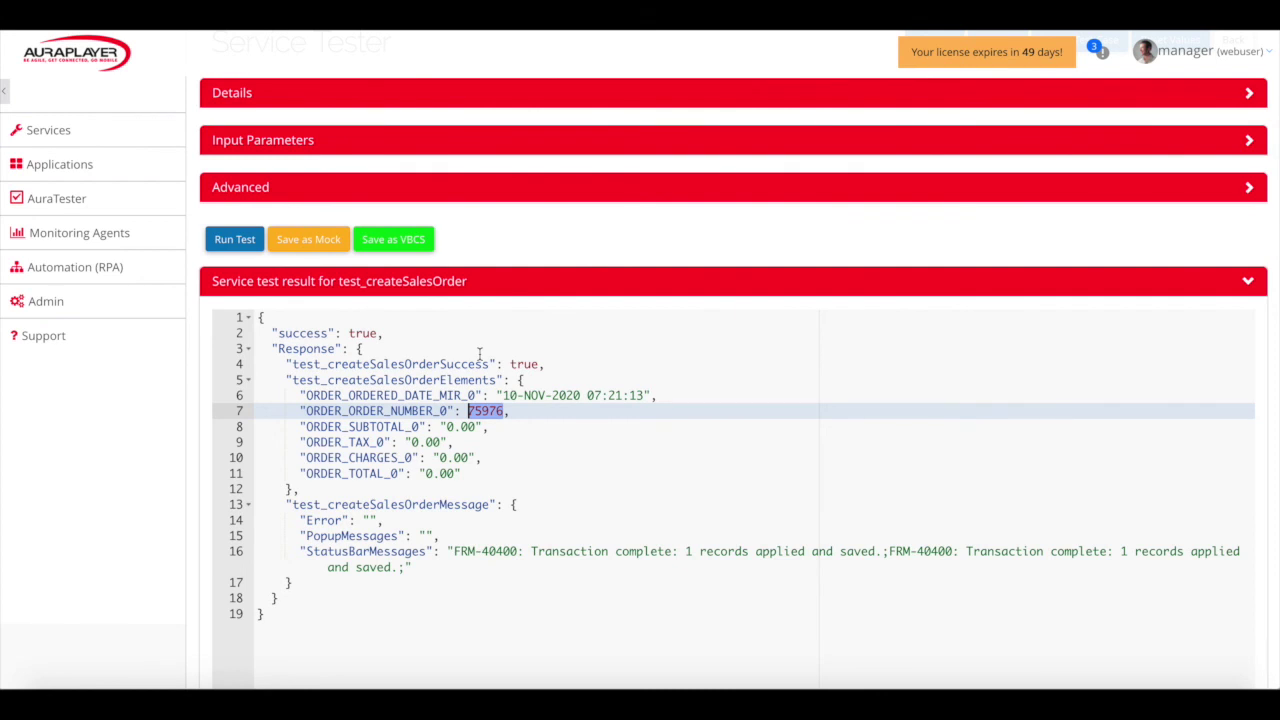
left_click(422, 688)
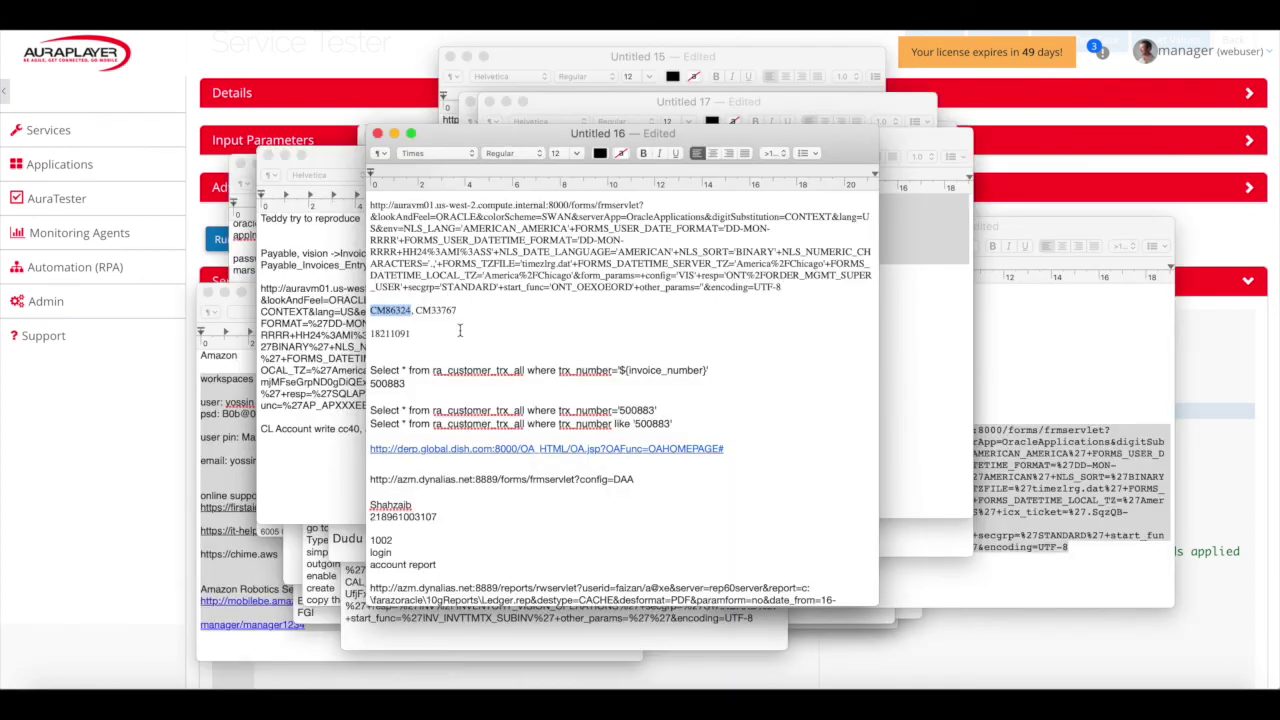
left_click(149, 494)
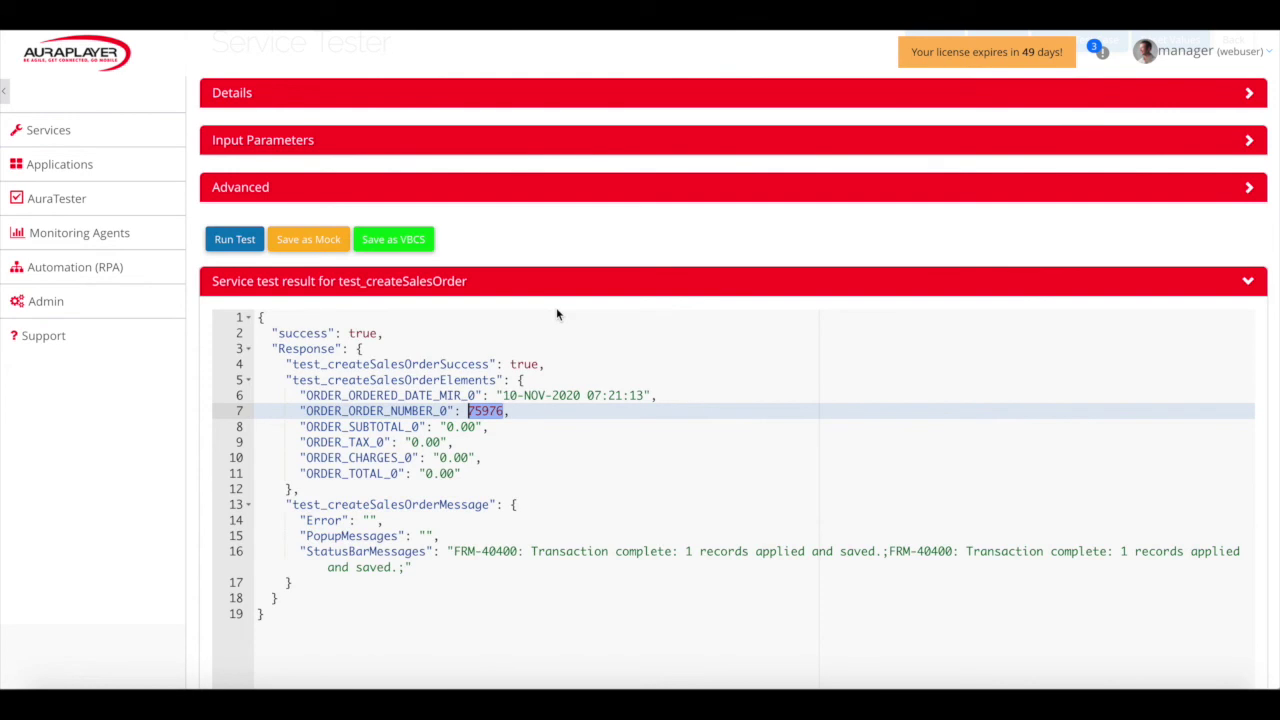
scroll(580, 290, "up", 3)
Rerun test_createSalesOrder with quantity 'ss' and highlight the resulting FRM-50016 legal-characters error in PopupMessages
left_click(608, 247)
scroll(623, 352, "down", 5)
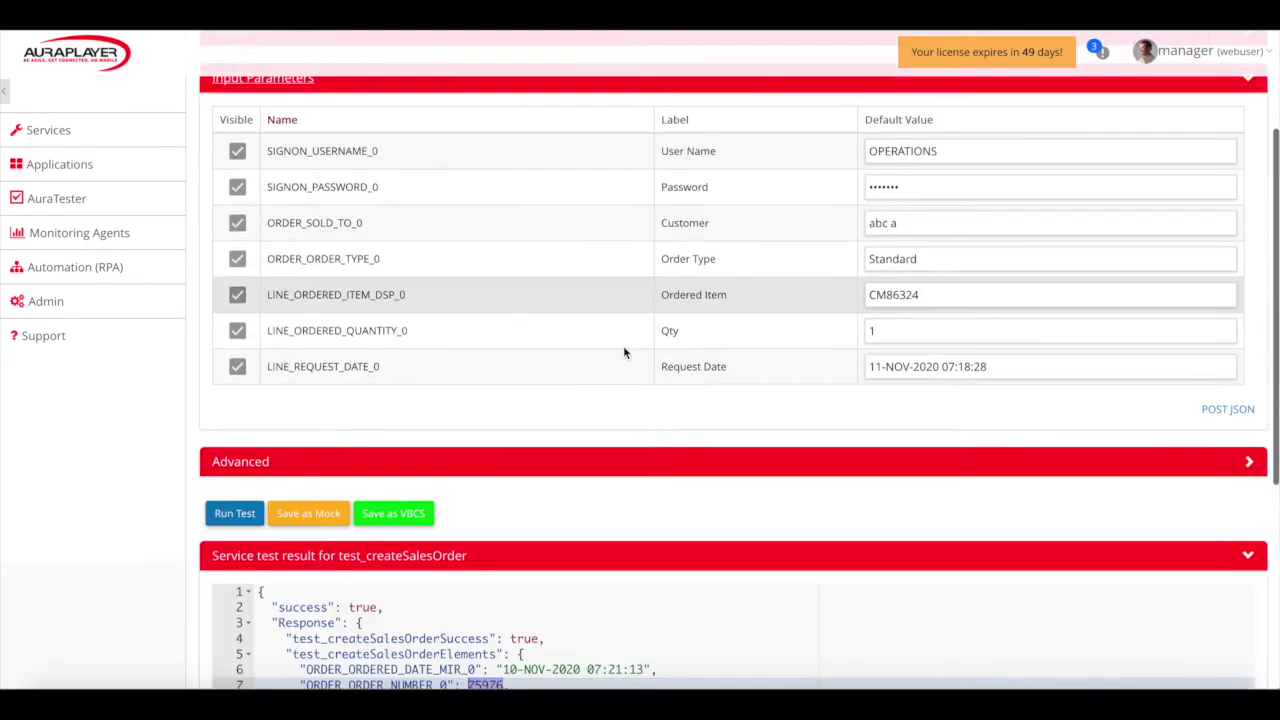
double_click(885, 289)
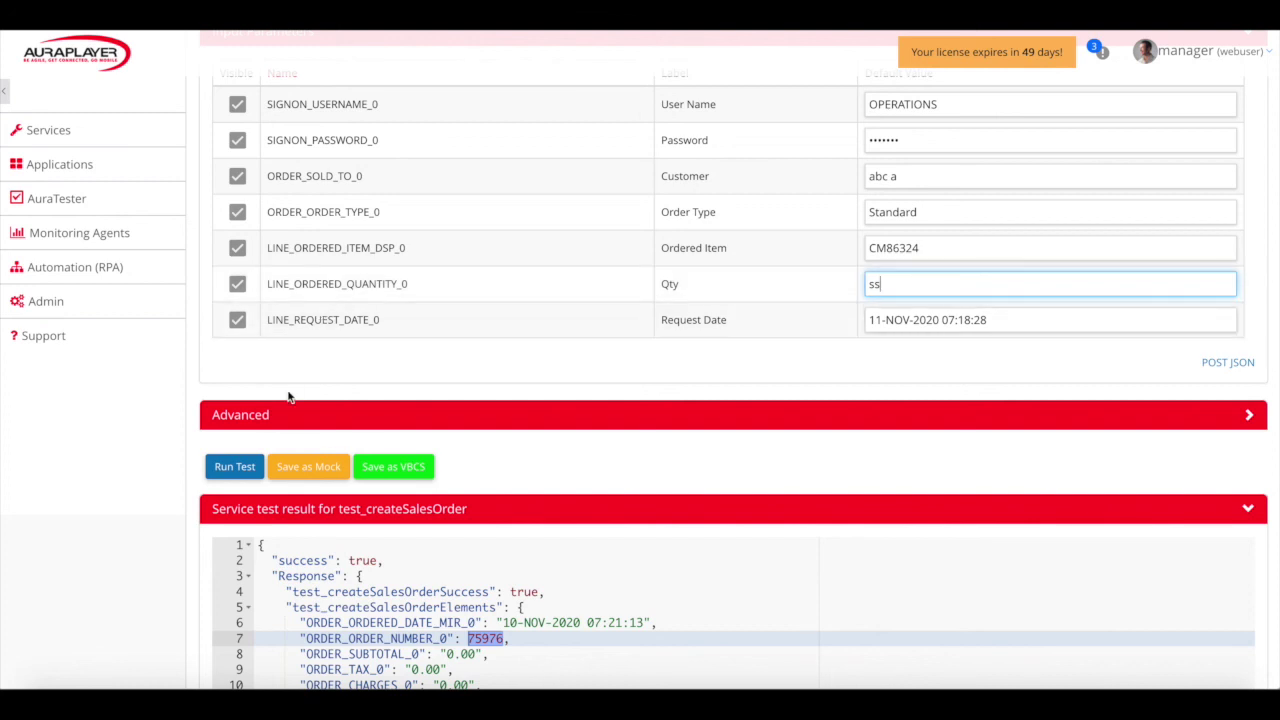
left_click(240, 466)
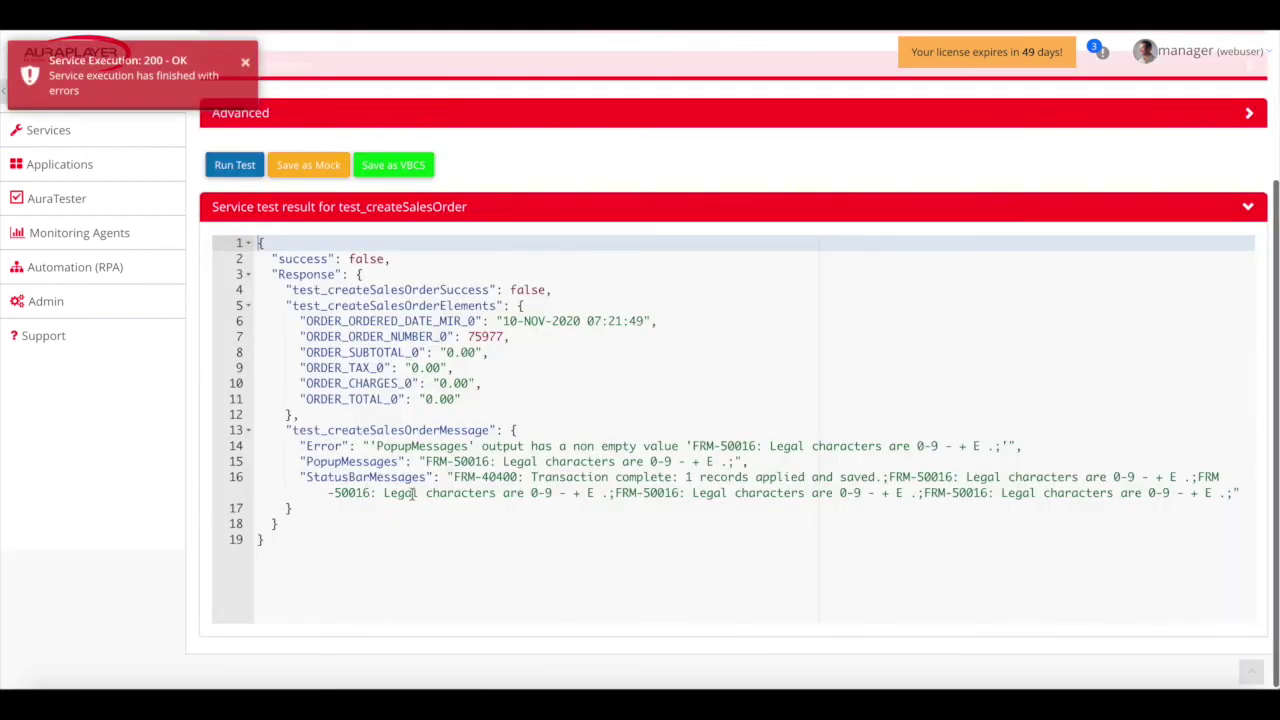
left_click_drag(426, 461, 735, 461)
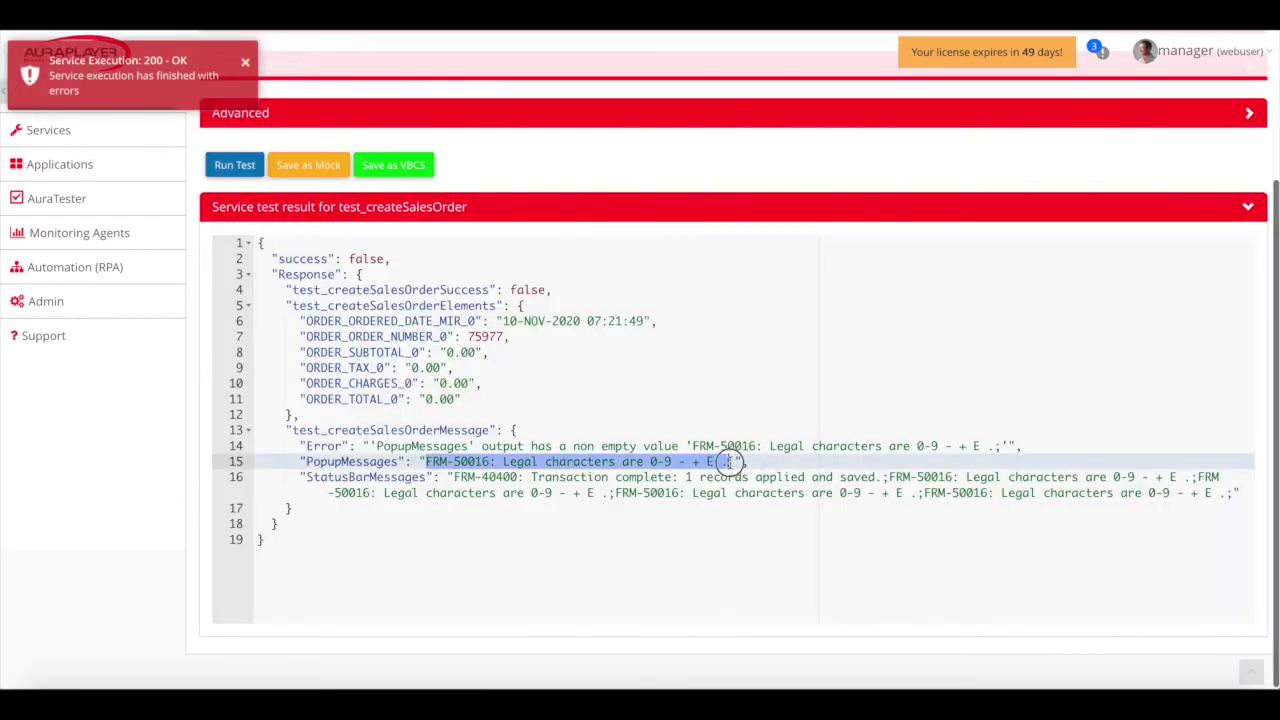